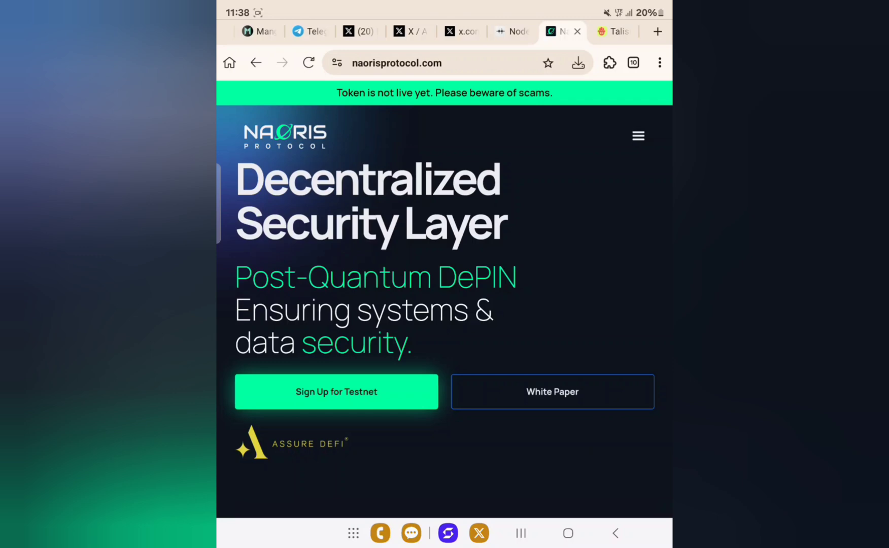
scroll(605, 410, down, 2)
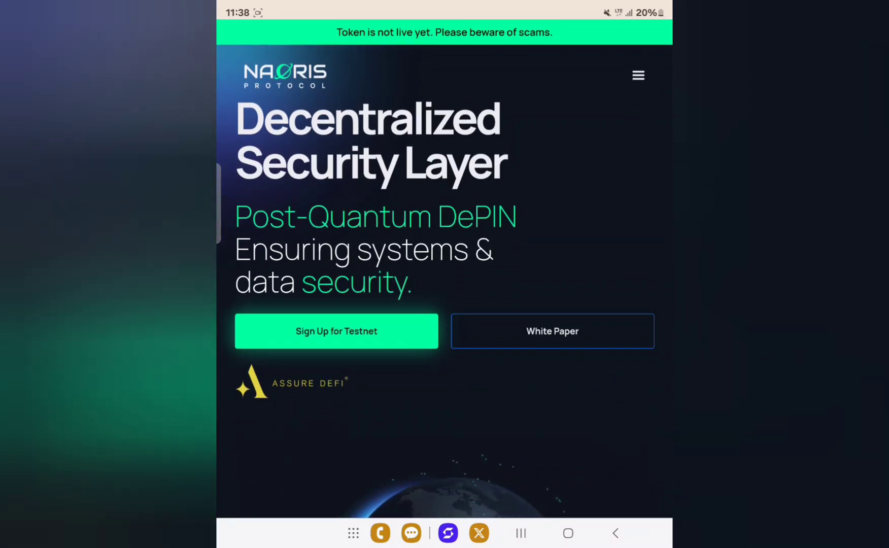
scroll(574, 445, up, 2)
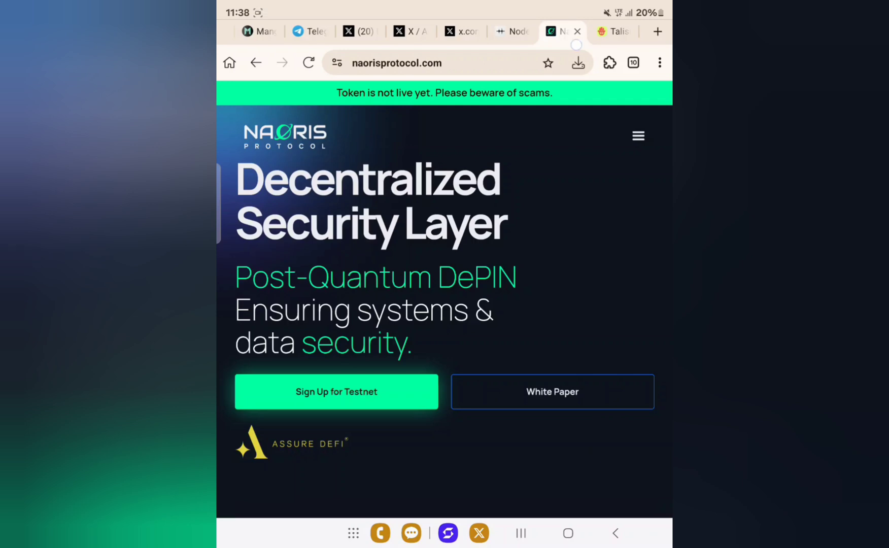
scroll(377, 433, down, 2)
- Submit the Naoris Protocol testnet sign-up using the saved autofill e-mail address
click(270, 276)
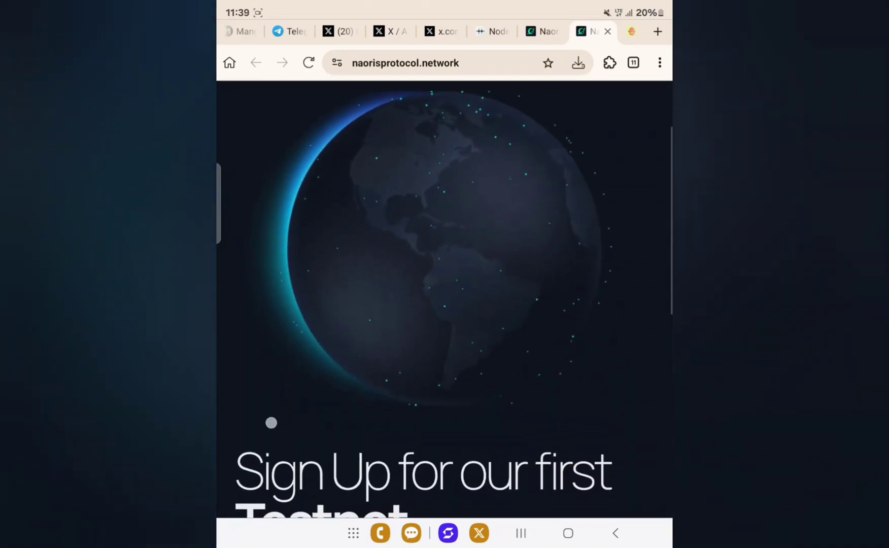
scroll(271, 423, down, 3)
scroll(280, 365, down, 1)
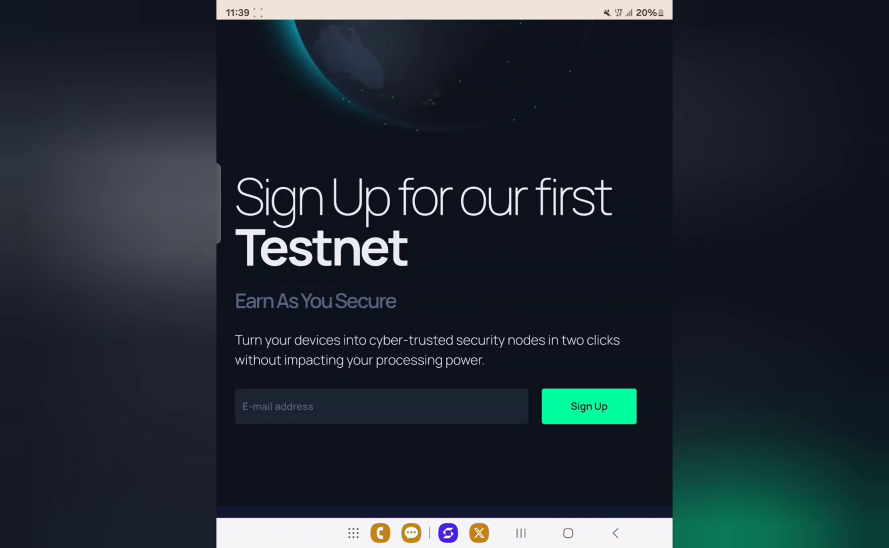
click(331, 407)
text(oke)
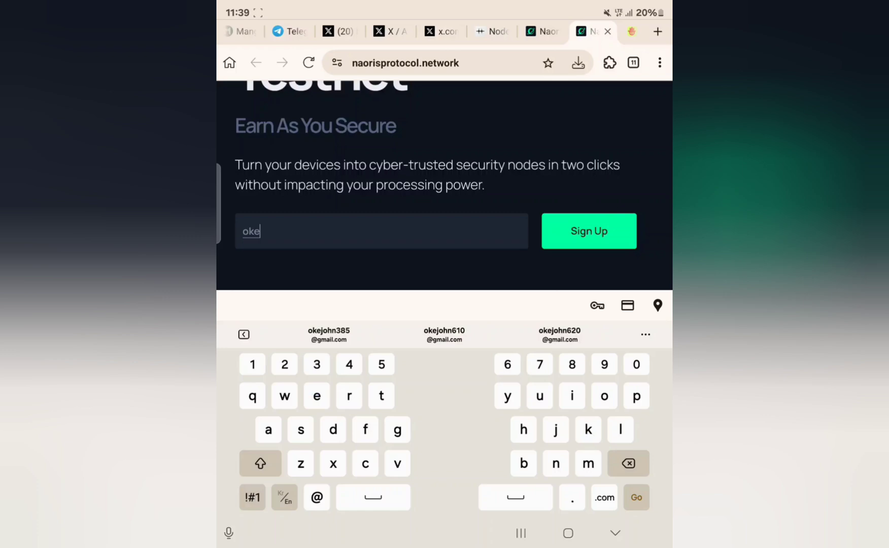
click(329, 335)
click(589, 231)
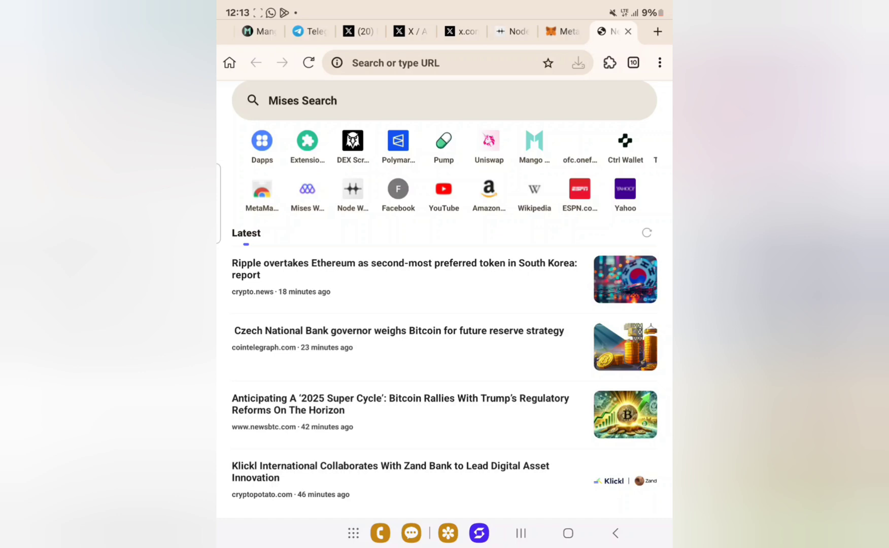
- Paste the copied Galxe Blog 01 quest link into the address bar and load it
click(445, 62)
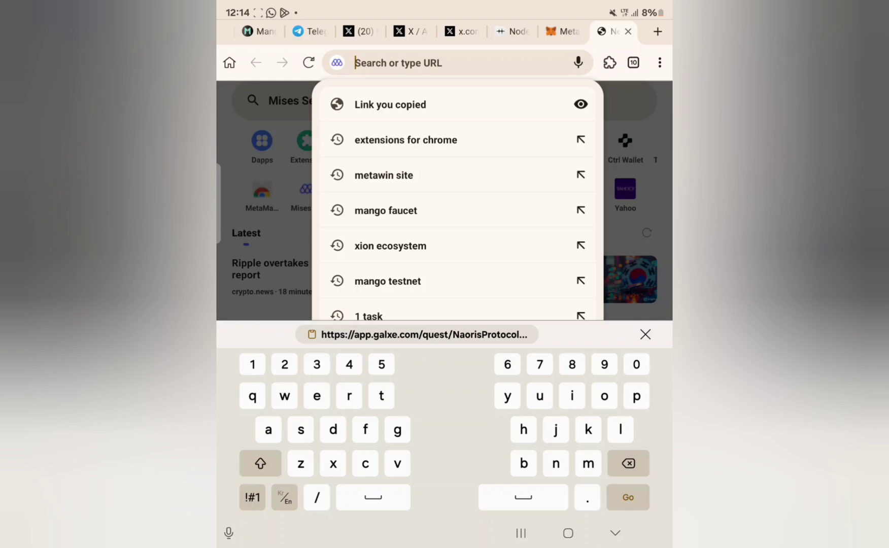
click(354, 109)
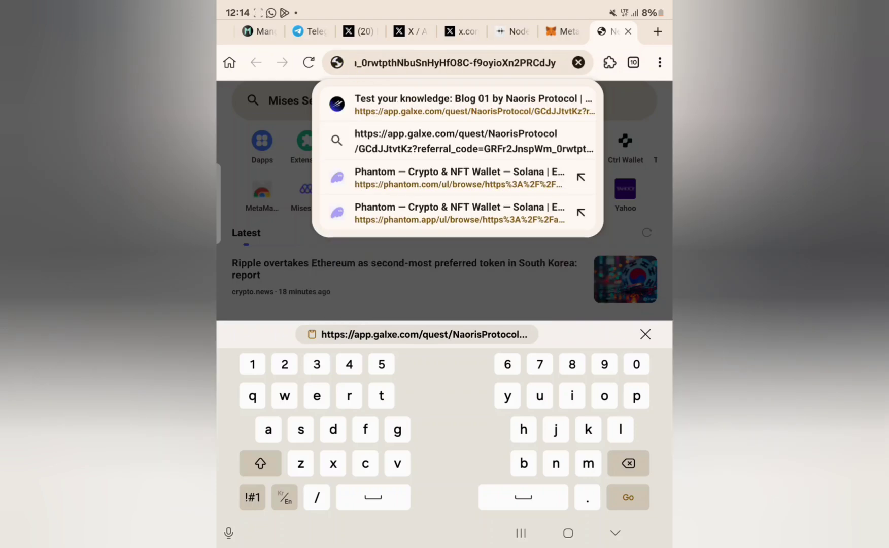
click(627, 497)
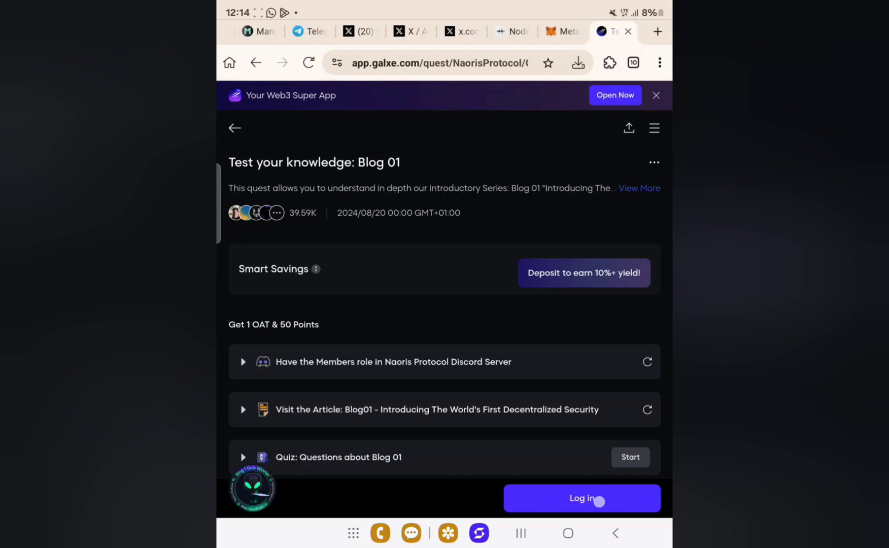
- Log in to Galxe with MetaMask, approving the connection and sign-in request
click(599, 501)
click(445, 269)
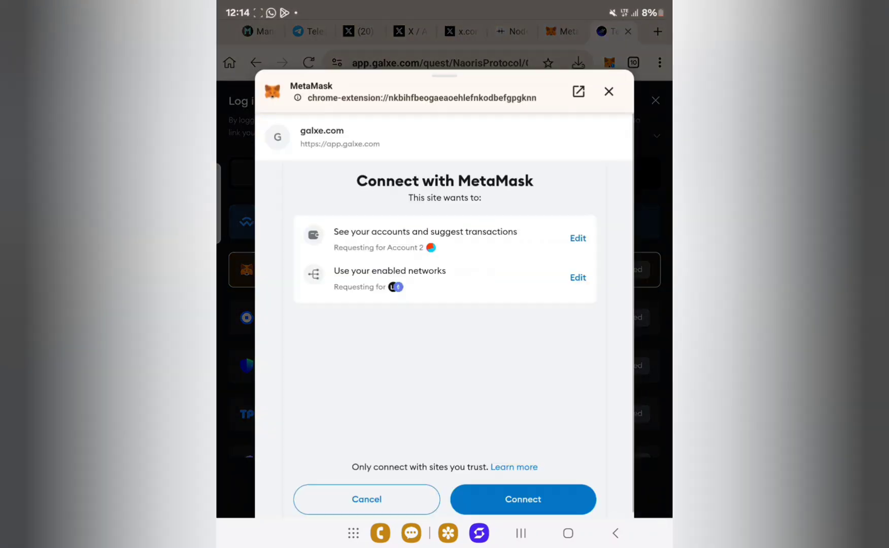
click(523, 499)
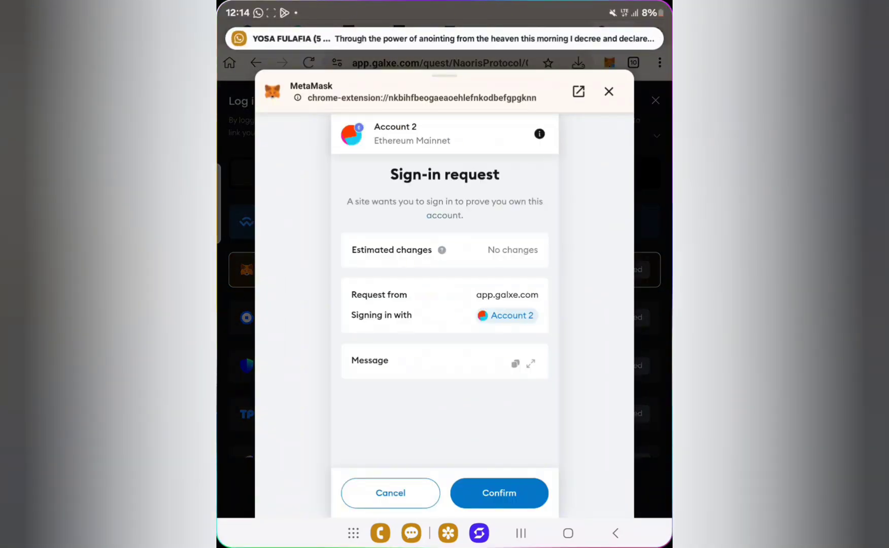
click(499, 493)
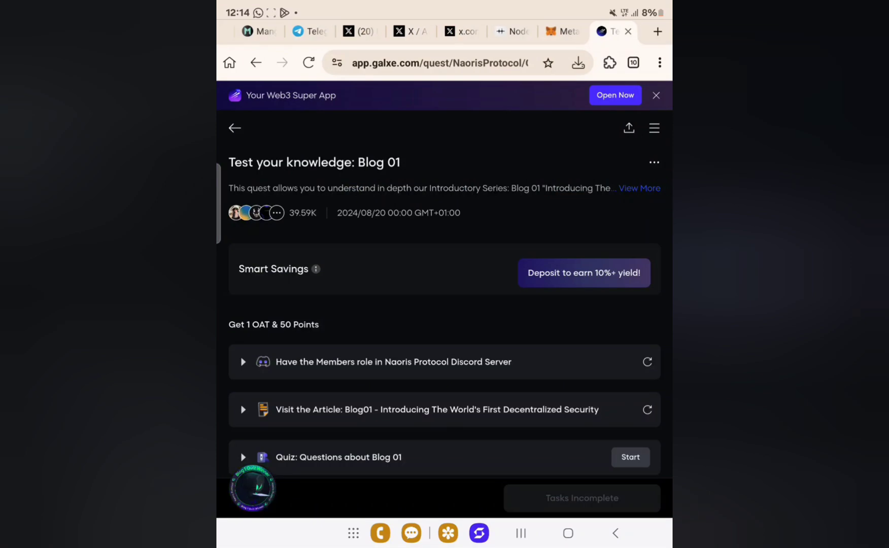
click(655, 128)
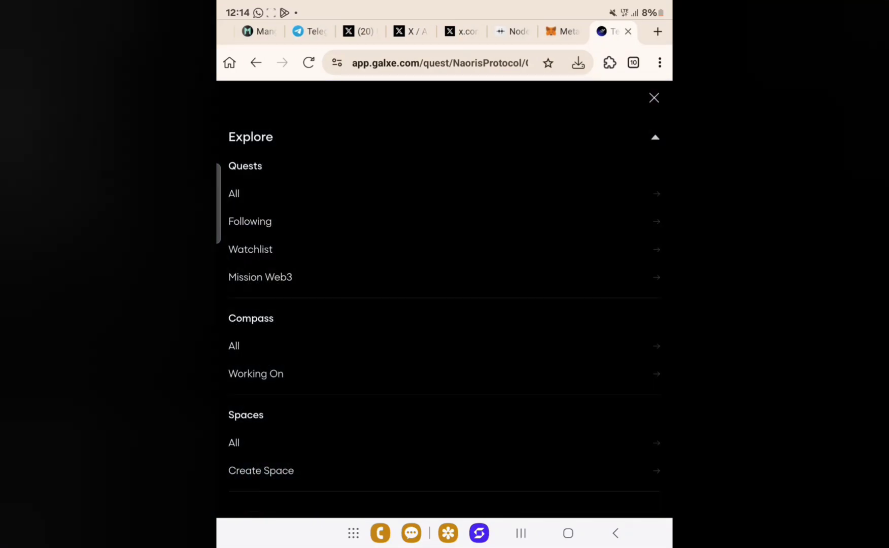
scroll(254, 449, down, 5)
scroll(241, 451, up, 4)
click(655, 98)
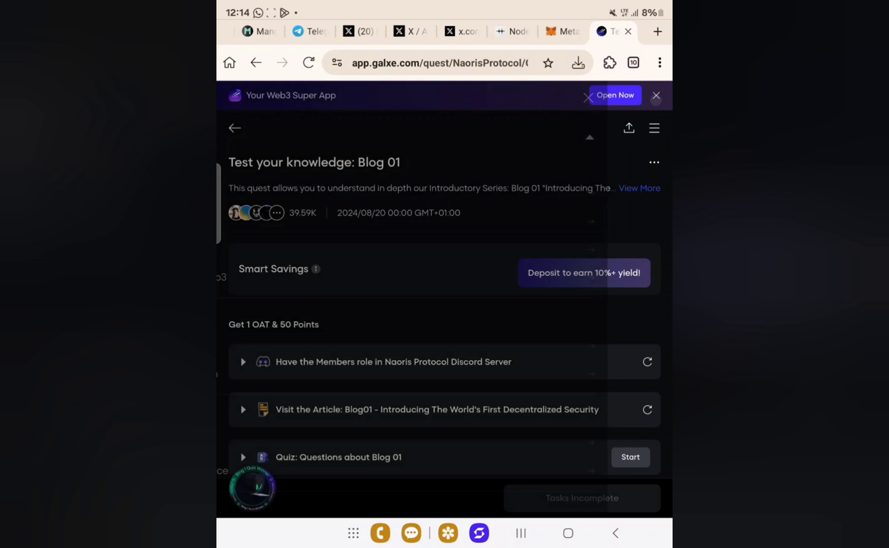
scroll(256, 404, down, 2)
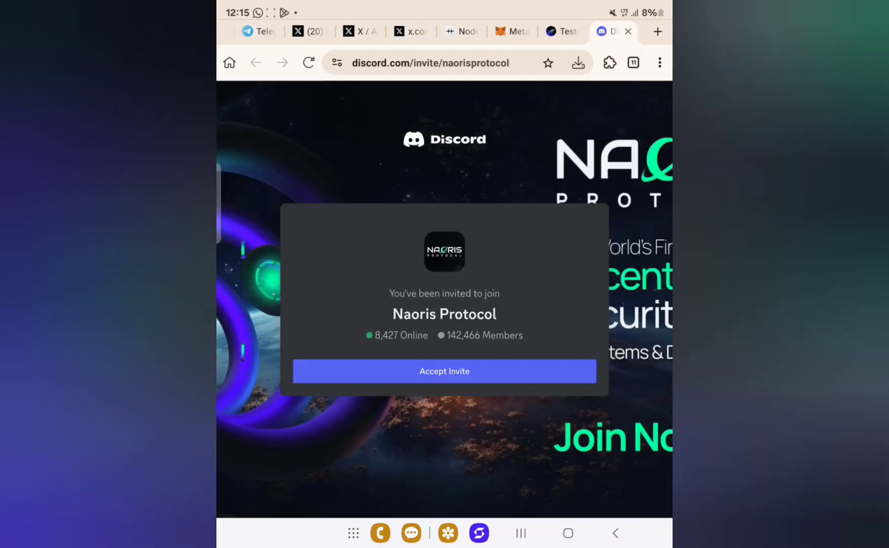
- Accept the Naoris Protocol Discord invite and confirm joining the server
click(574, 370)
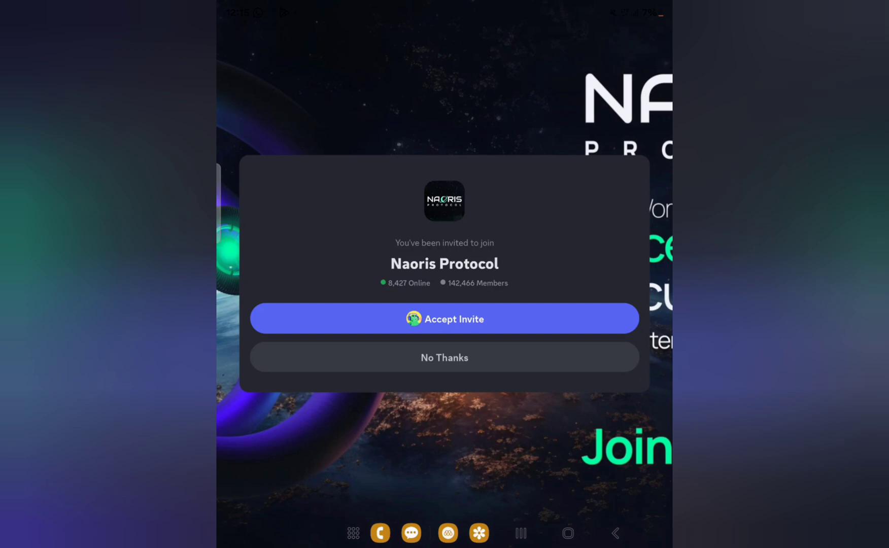
click(583, 318)
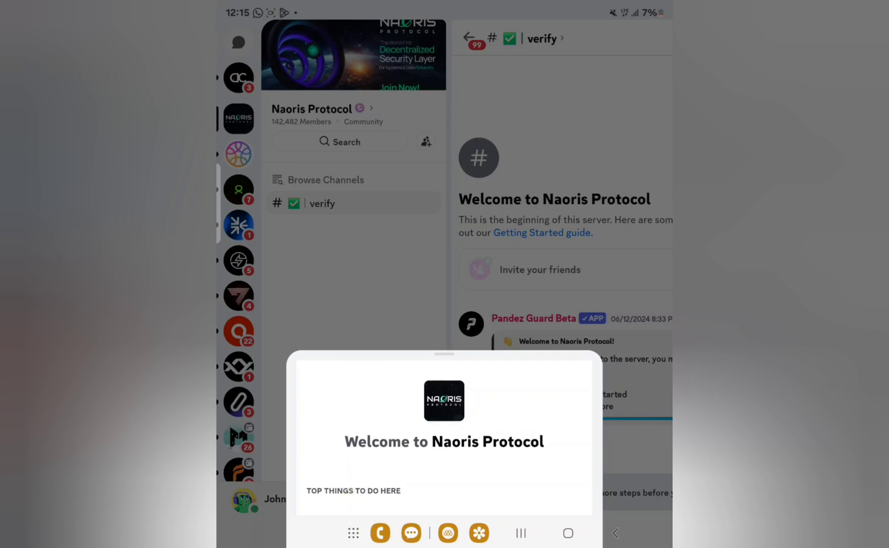
- Dismiss the welcome sheet, agree to the server rules, and start Pandez Guard verification
key(Escape)
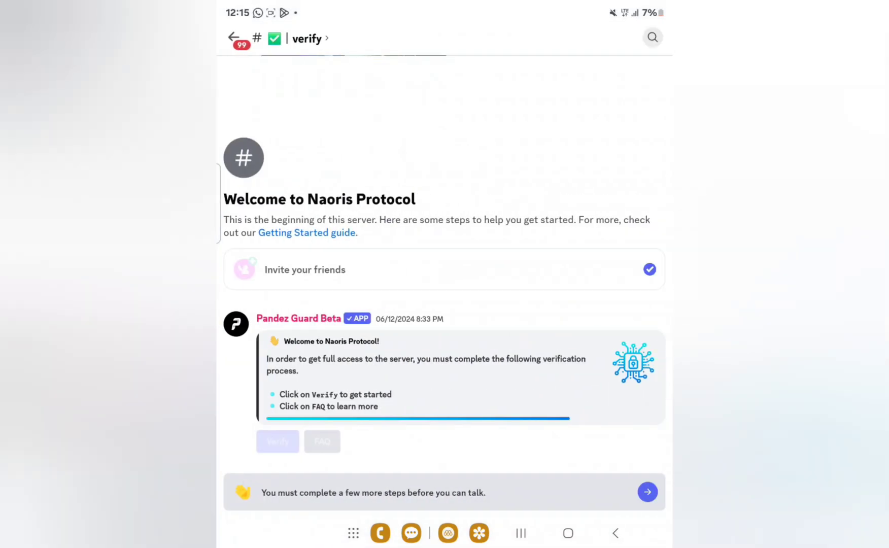
click(444, 493)
scroll(444, 278, down, 10)
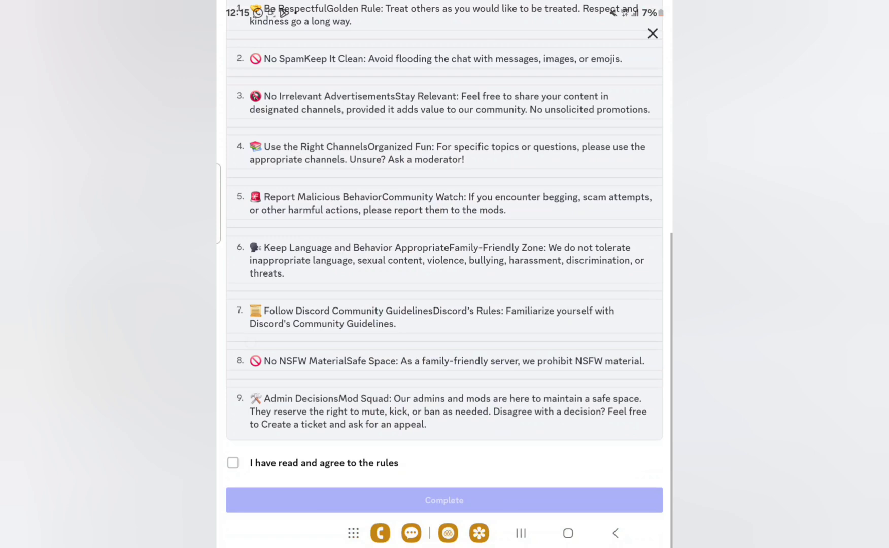
click(233, 463)
click(290, 501)
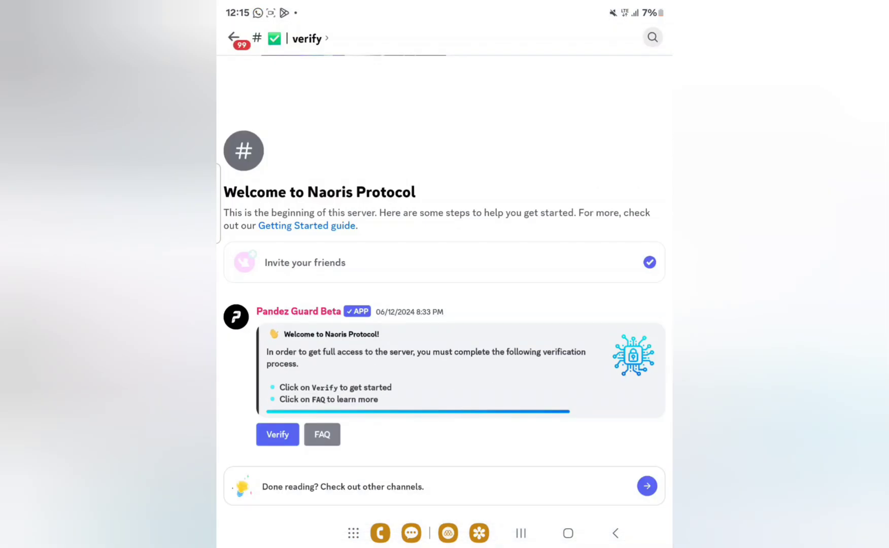
click(277, 435)
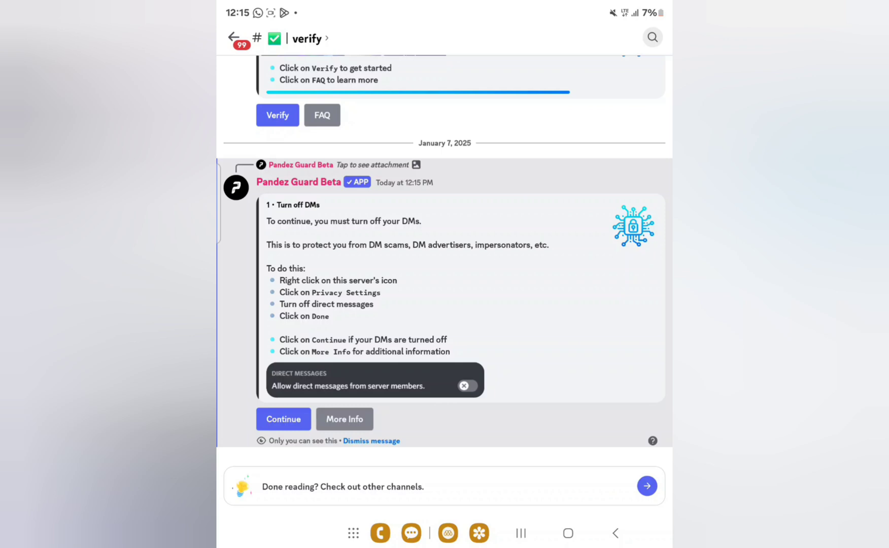
click(274, 416)
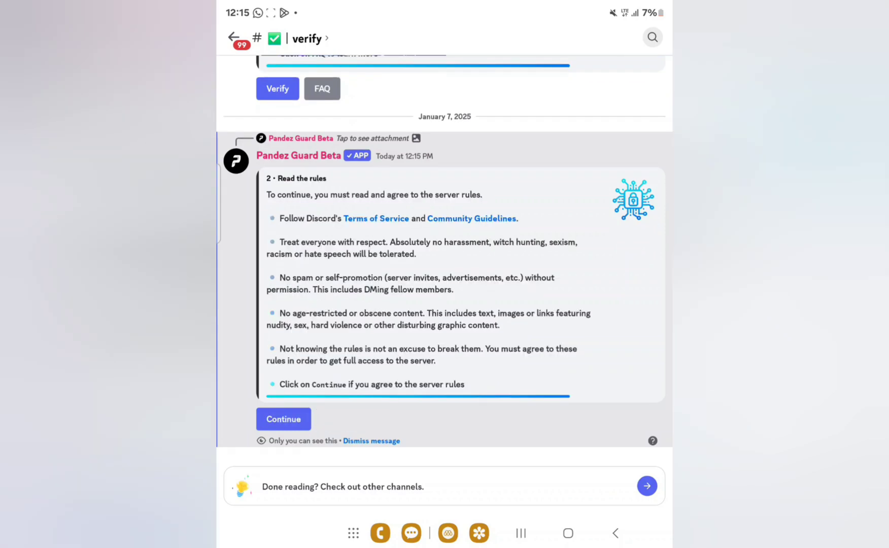
click(281, 418)
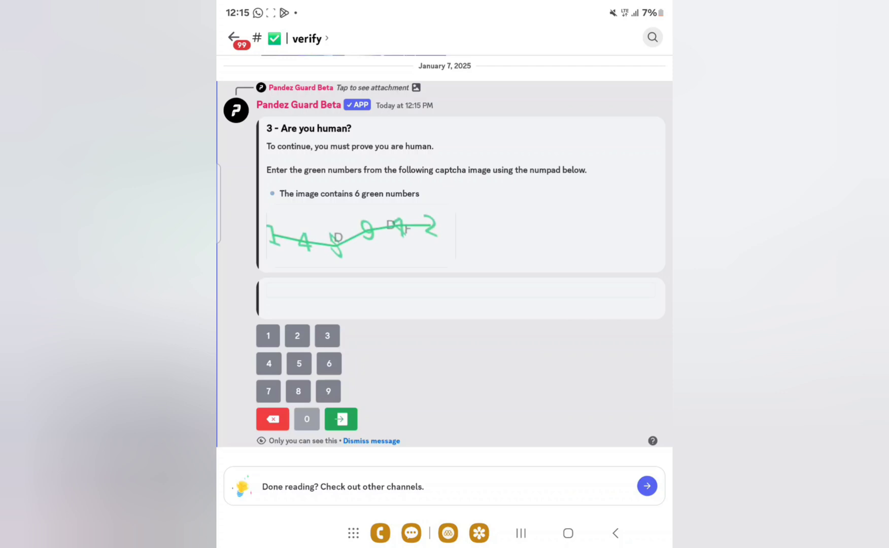
- Enter and submit the green captcha digits, then leave Discord for the browser
click(268, 336)
click(269, 363)
click(299, 363)
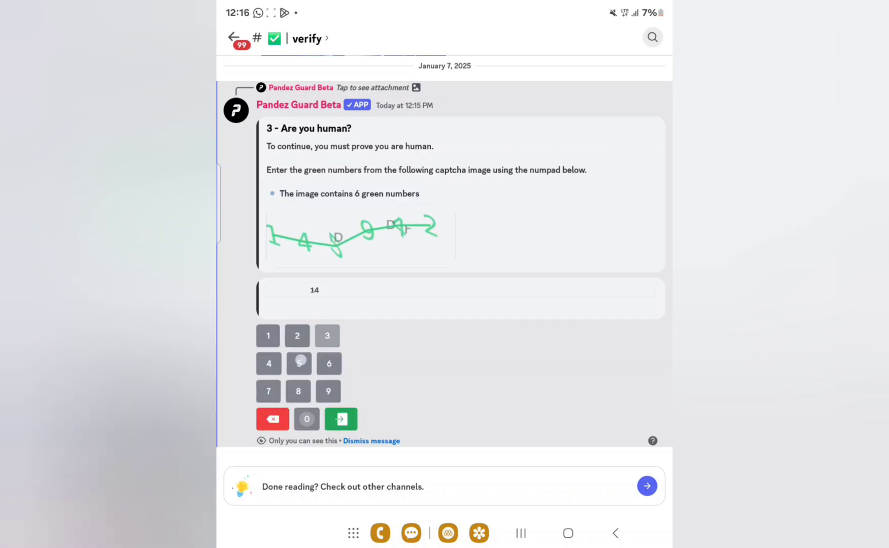
click(328, 392)
click(269, 364)
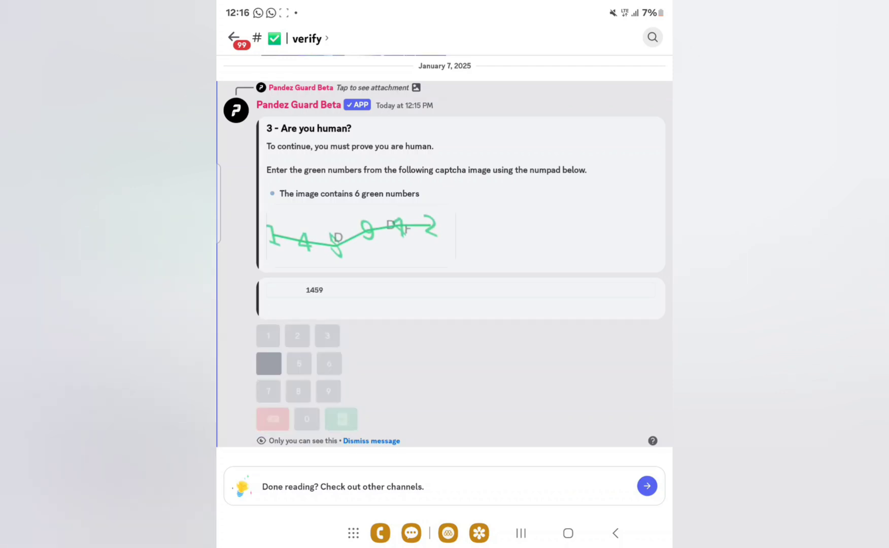
click(297, 336)
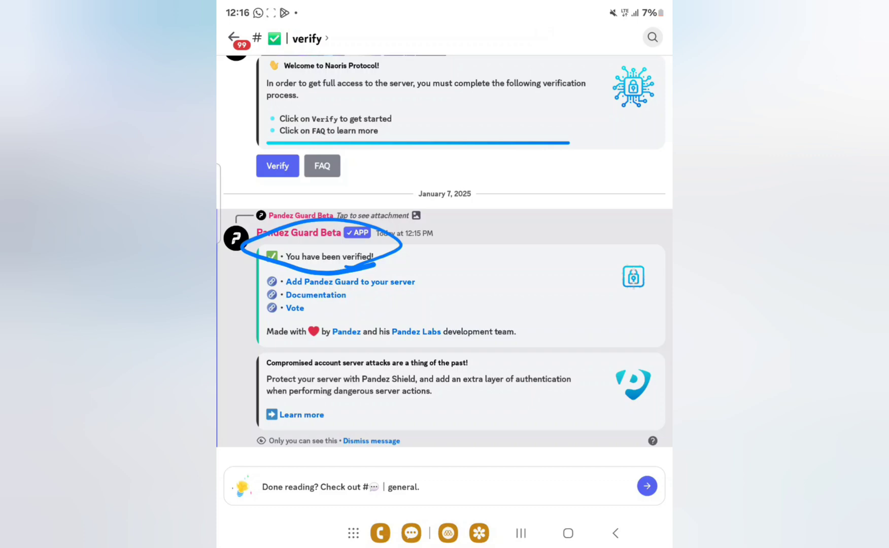
scroll(444, 277, up, 3)
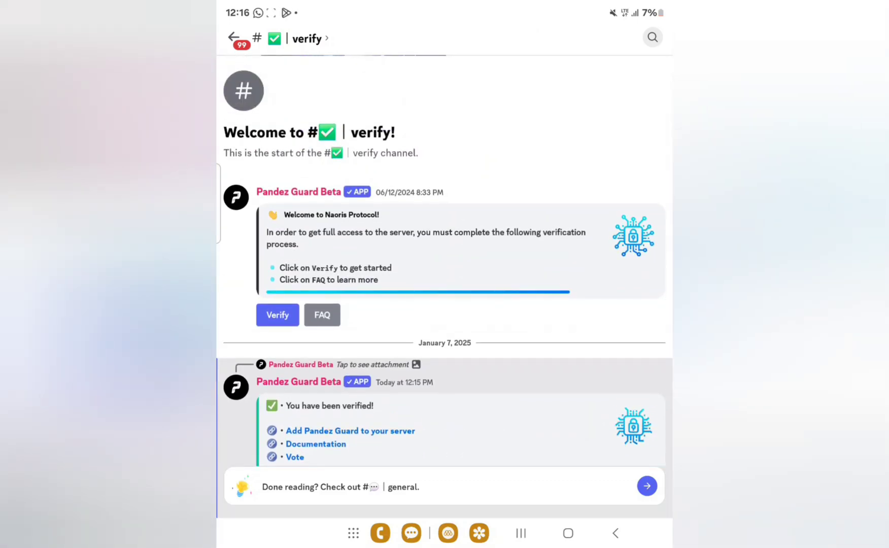
click(616, 533)
click(616, 533)
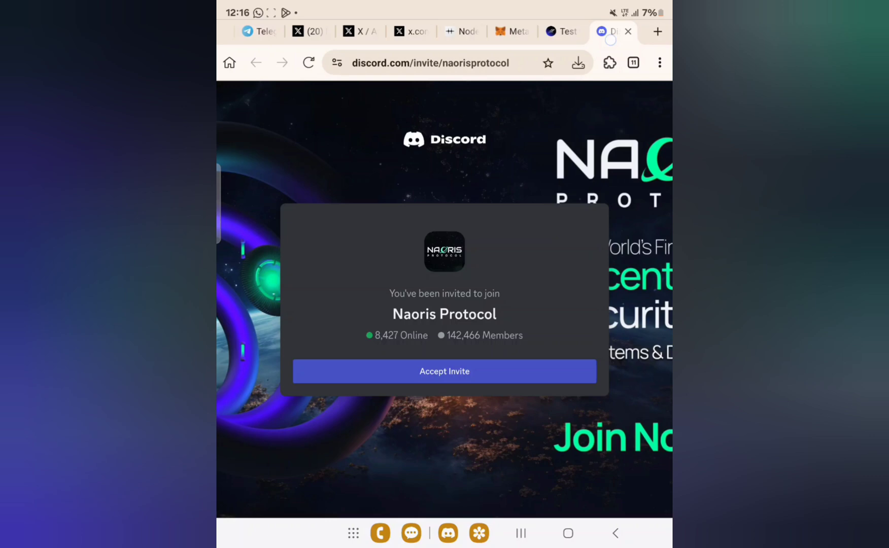
- Recheck the 'Have the Members role' task on the Galxe quest tab until it completes
click(563, 31)
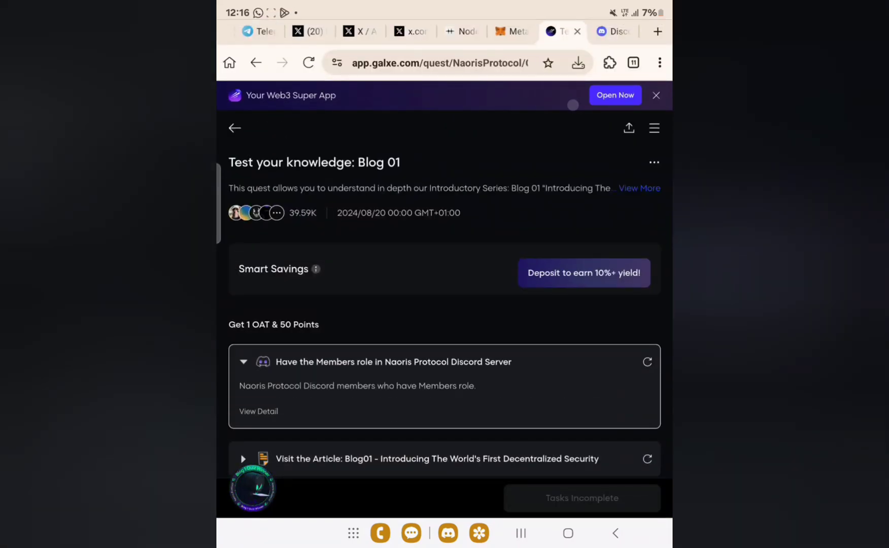
drag(651, 337, 659, 356)
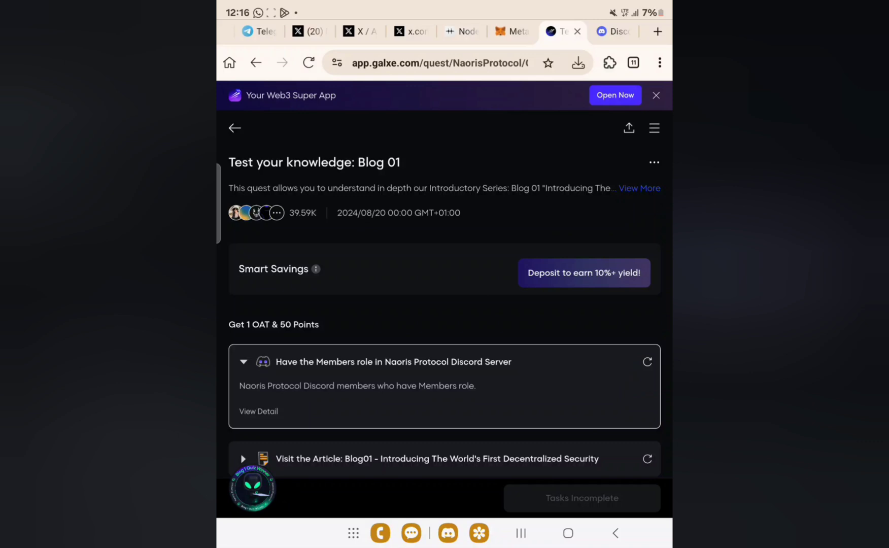
click(648, 362)
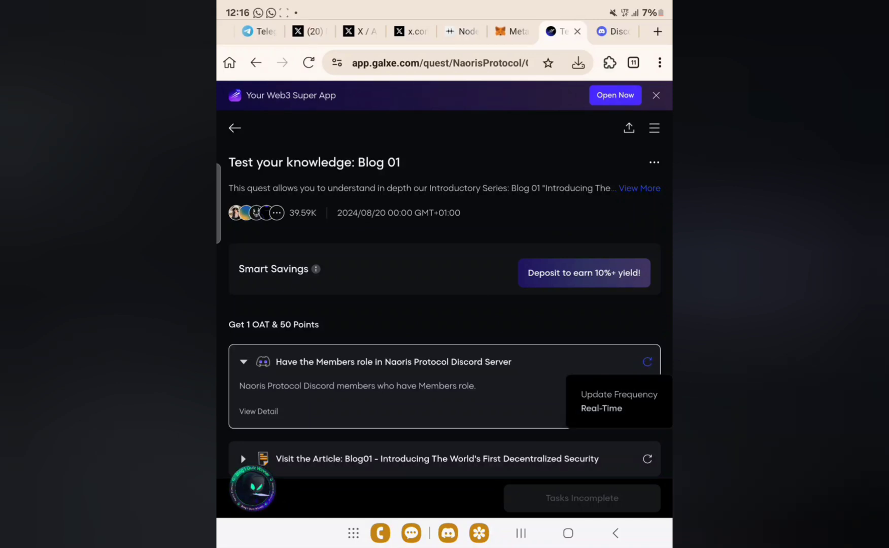
scroll(445, 312, down, 3)
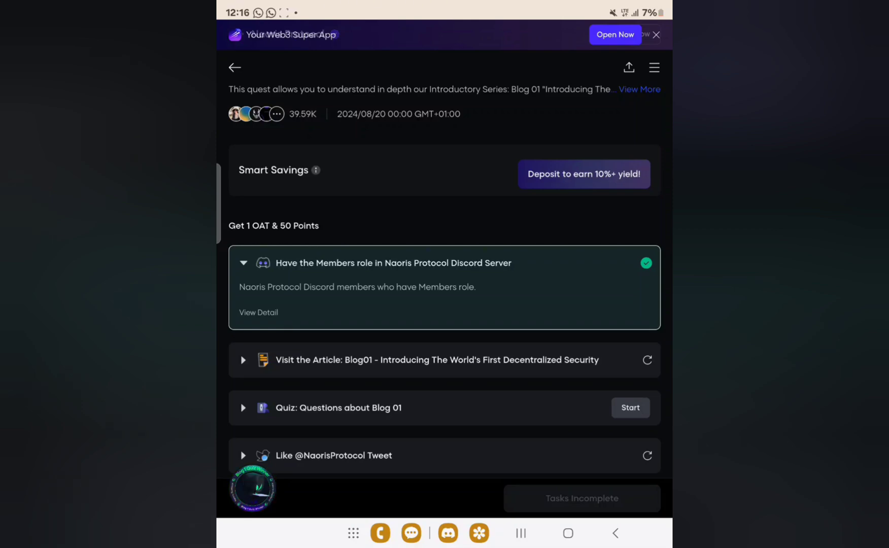
click(331, 360)
- Open the Blog 01 article through the redirect, then return to the Galxe quest tab
click(445, 375)
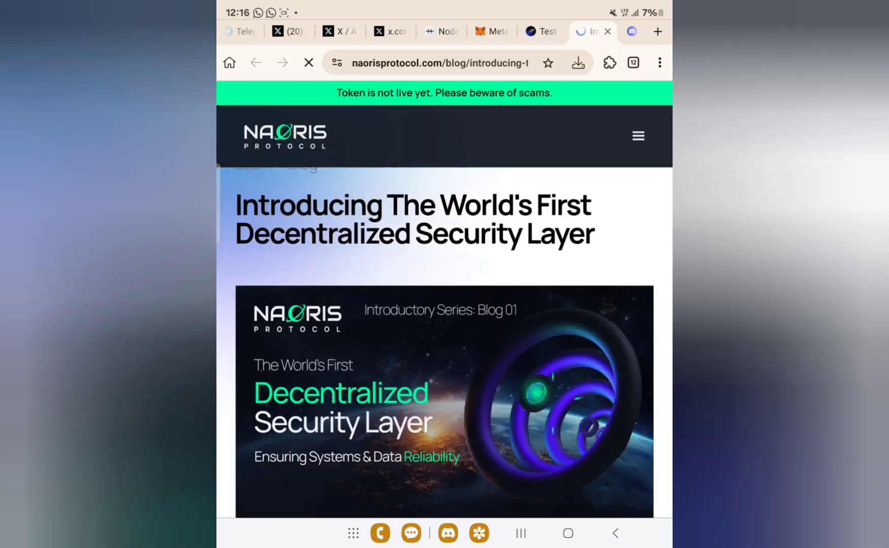
scroll(278, 426, down, 3)
scroll(277, 425, down, 5)
scroll(278, 426, down, 5)
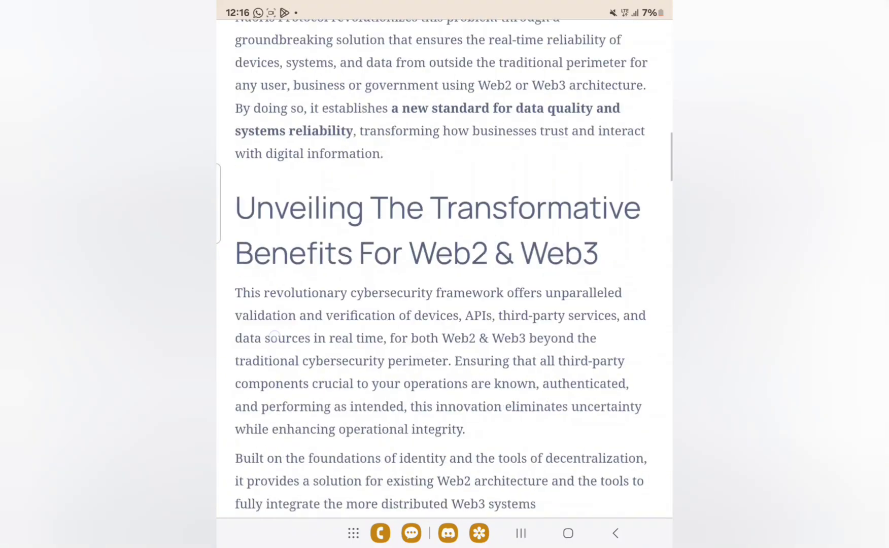
scroll(277, 425, down, 5)
scroll(277, 426, down, 5)
scroll(445, 312, down, 10)
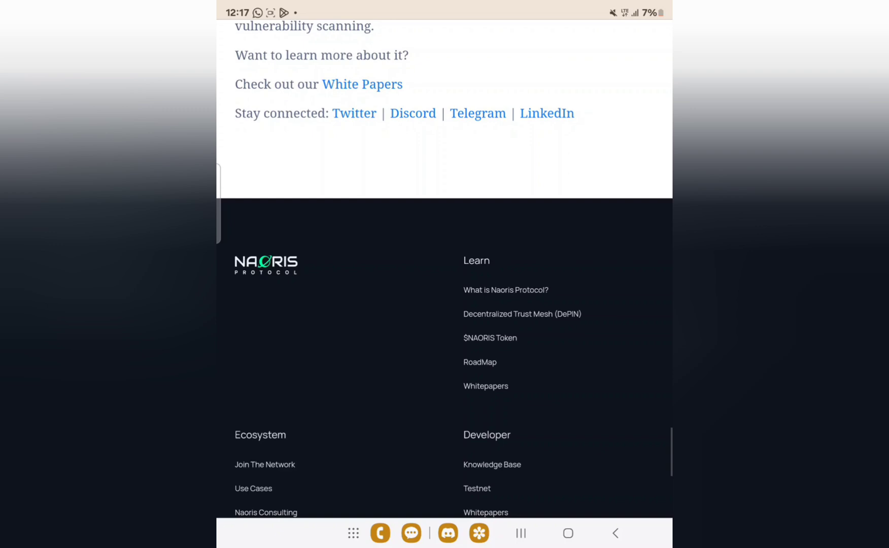
scroll(445, 312, up, 15)
scroll(445, 312, up, 5)
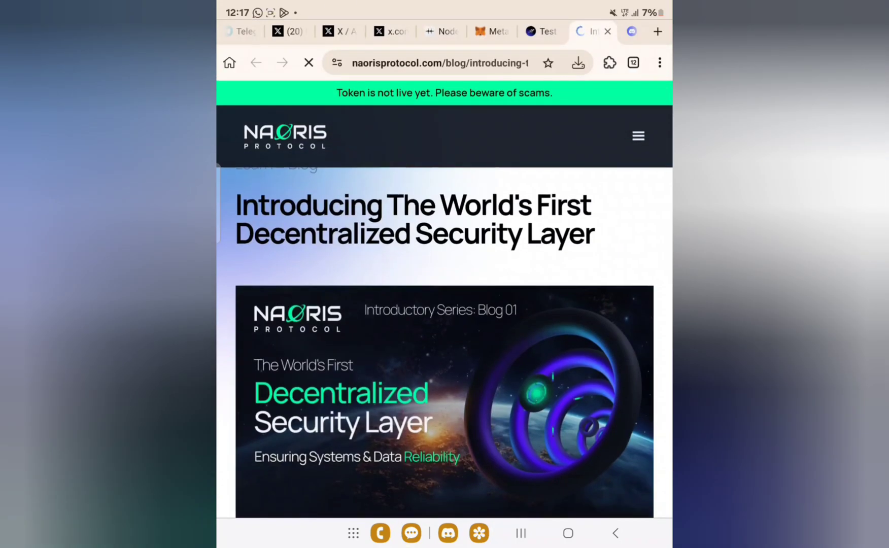
scroll(445, 312, down, 3)
scroll(444, 278, down, 3)
scroll(445, 278, down, 2)
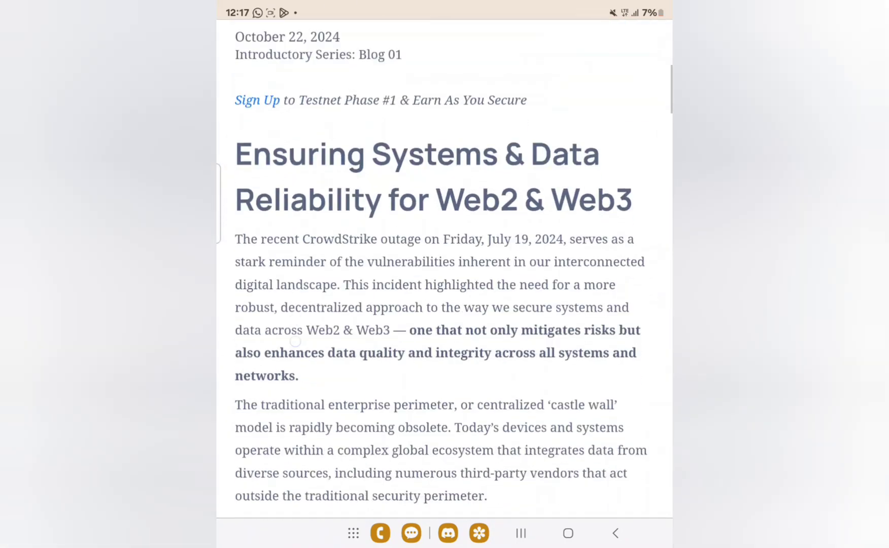
scroll(445, 278, down, 3)
scroll(445, 278, down, 4)
scroll(445, 278, up, 10)
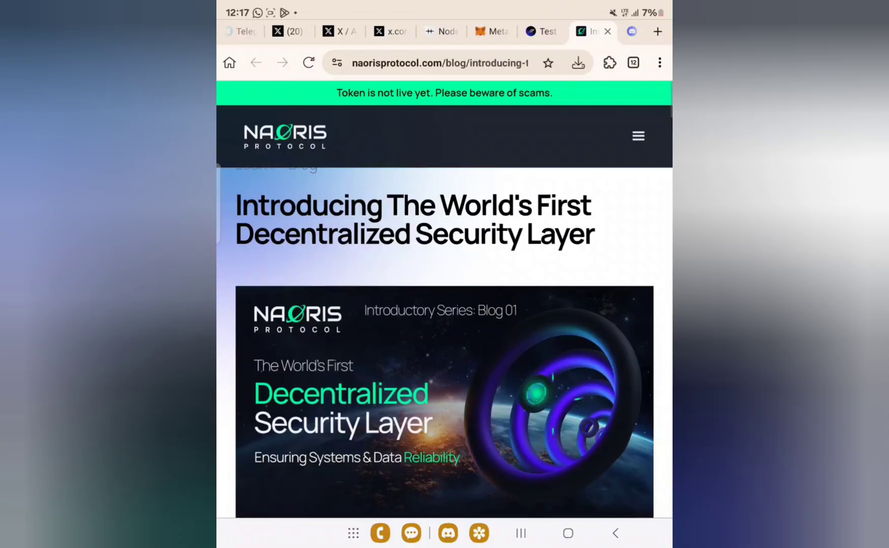
click(543, 32)
- Recheck the Visit the Article task and open the tweet linked in the Like task
click(647, 359)
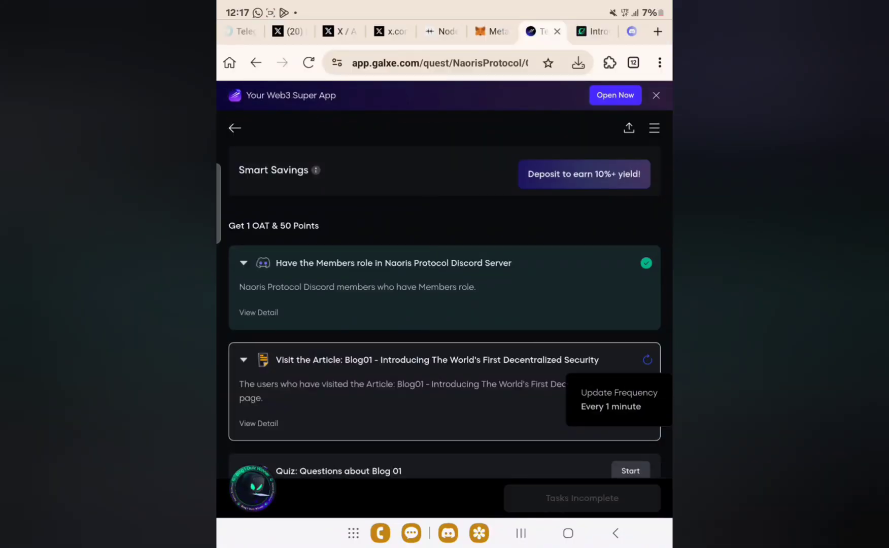
scroll(256, 358, down, 1)
scroll(256, 358, down, 2)
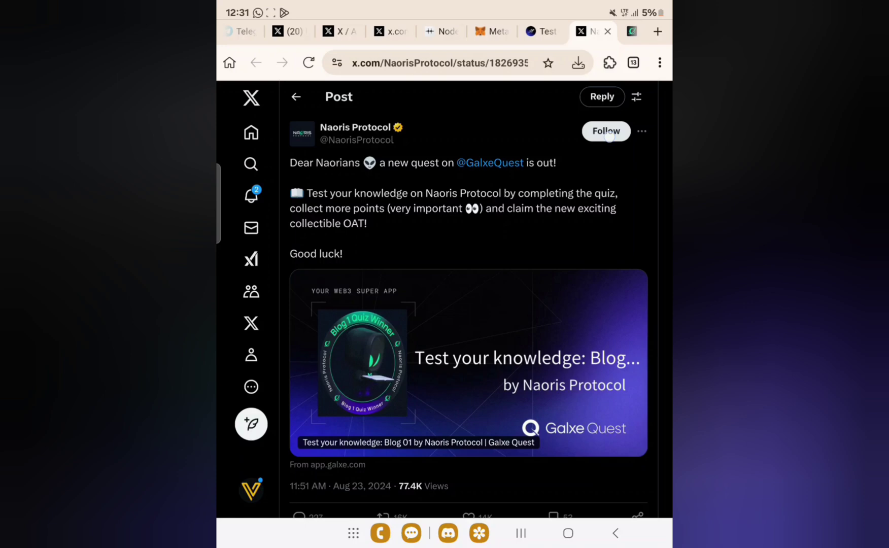
click(250, 490)
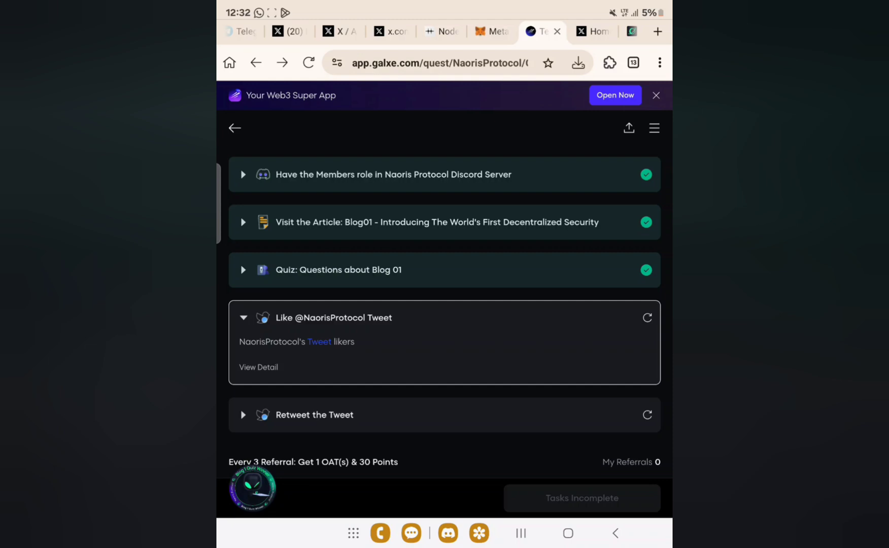
click(268, 344)
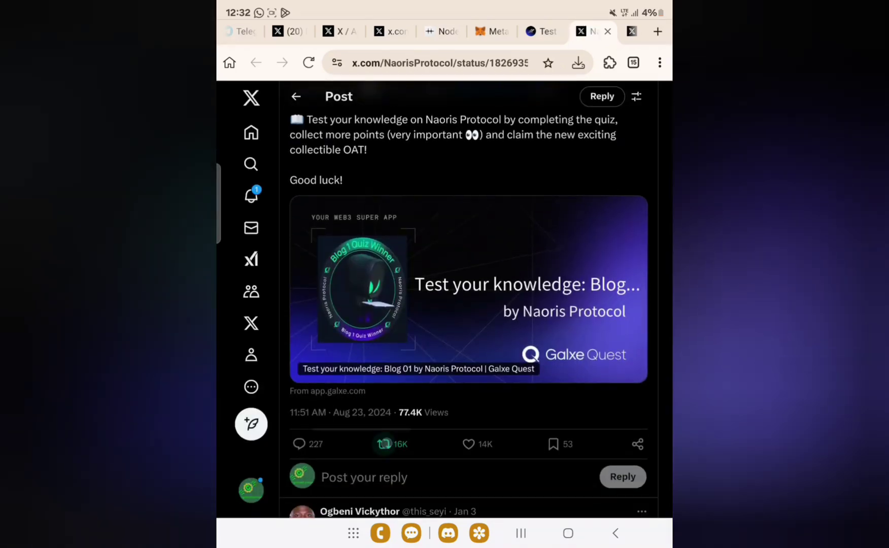
- Repost and like the Naoris Protocol tweet, then recheck the Retweet task in Galxe
click(347, 442)
click(469, 444)
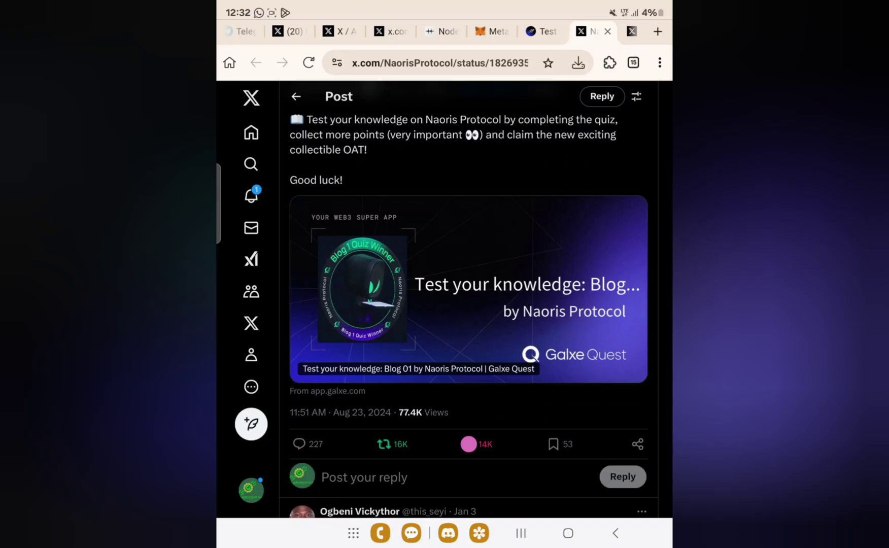
click(542, 32)
scroll(608, 361, down, 1)
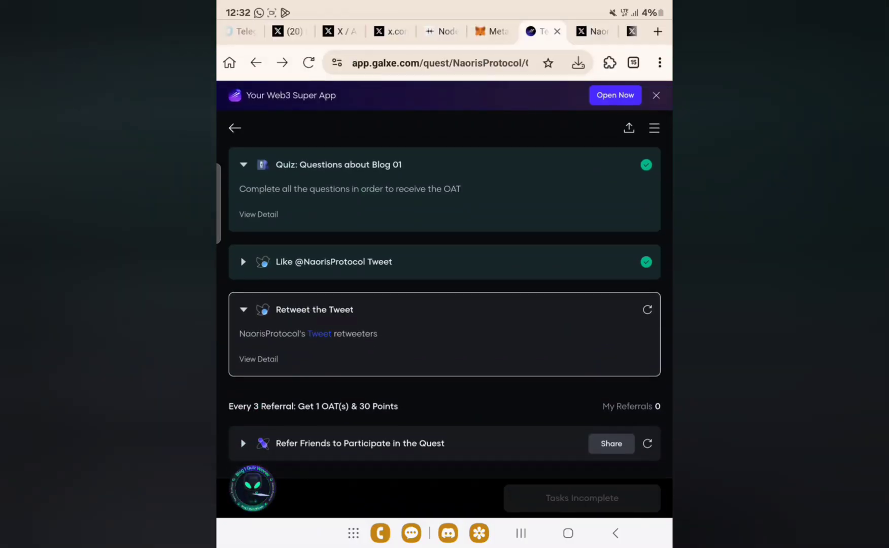
click(647, 310)
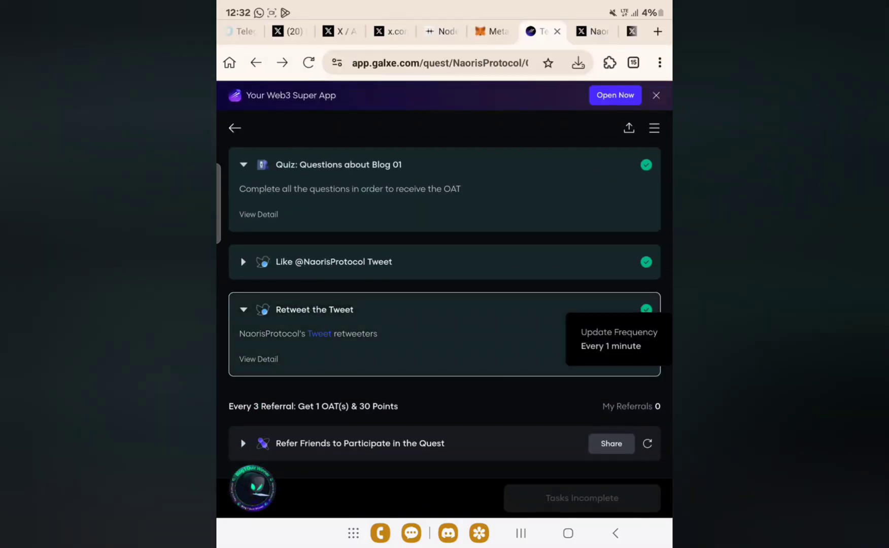
scroll(444, 278, down, 1)
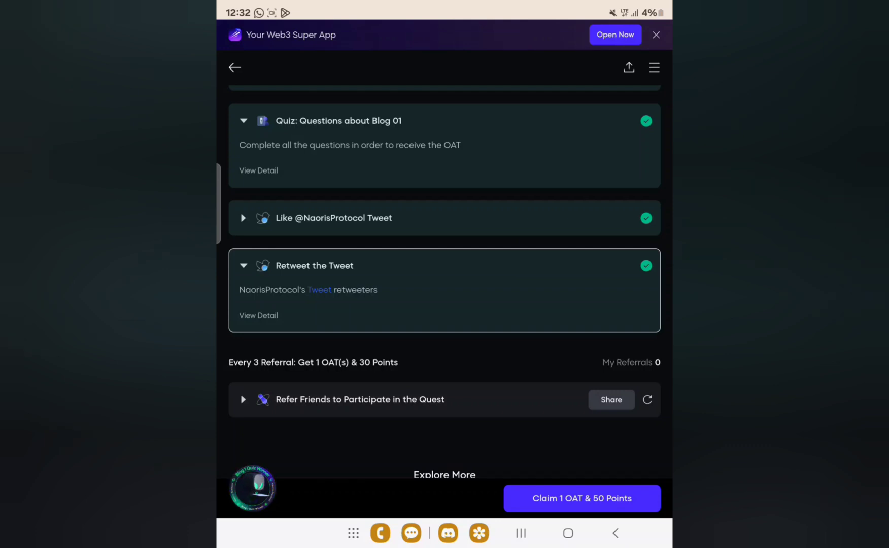
click(583, 499)
- Claim the 1 OAT reward in the Eligible Rewards panel
click(542, 354)
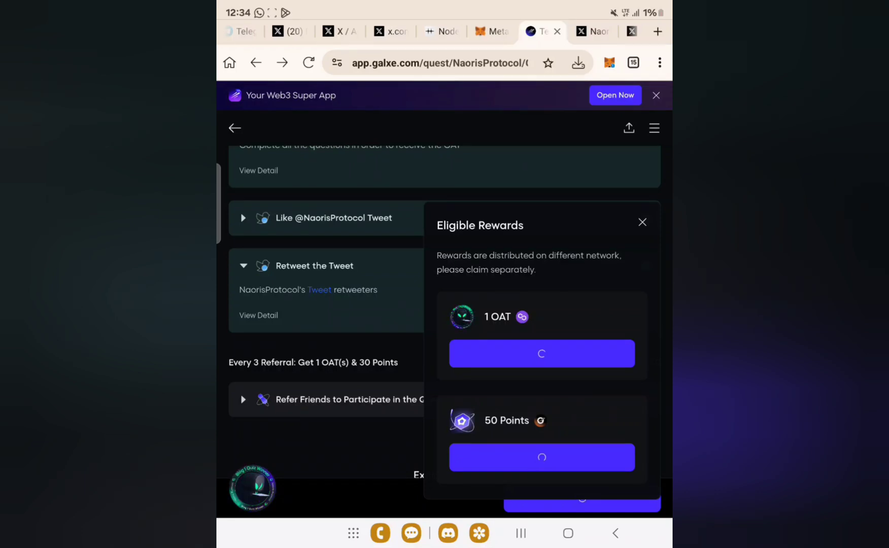
scroll(320, 313, down, 5)
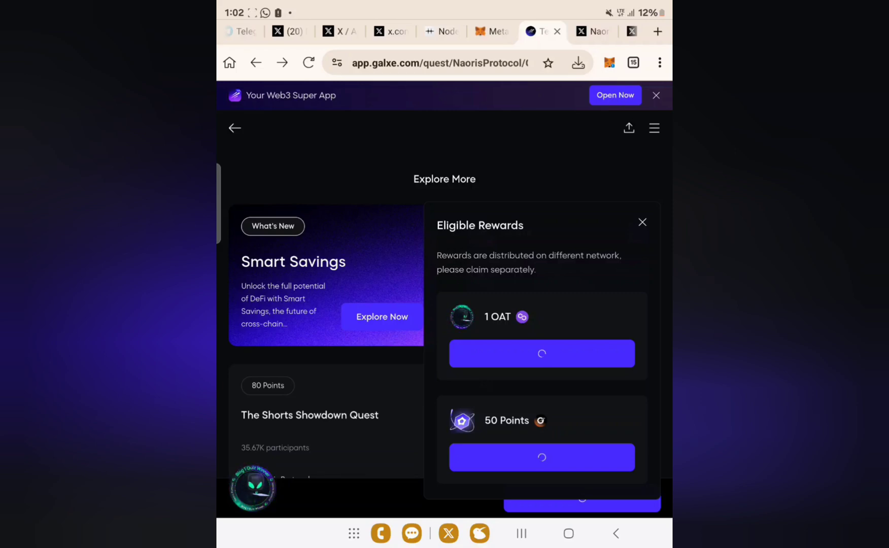
- Load the copied Galxe Blog 02 quest address in a new browser tab
click(657, 32)
click(396, 62)
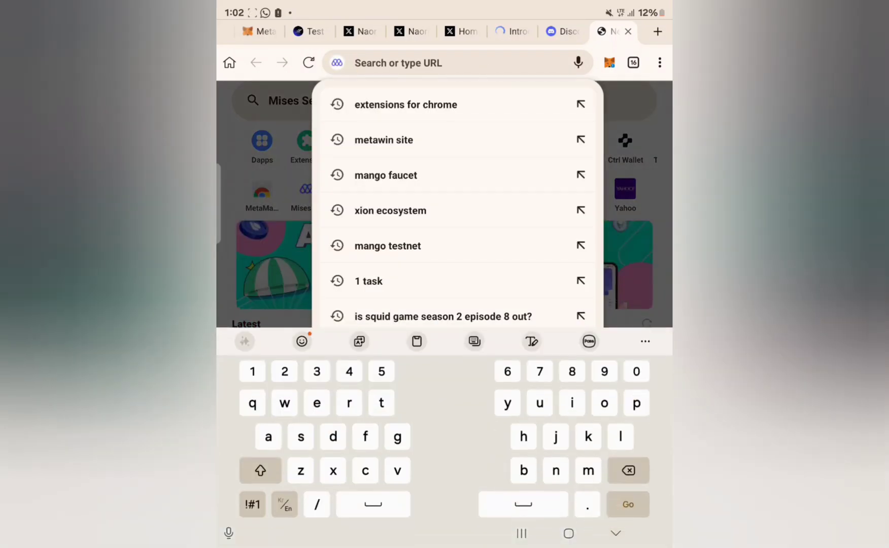
click(356, 62)
click(354, 106)
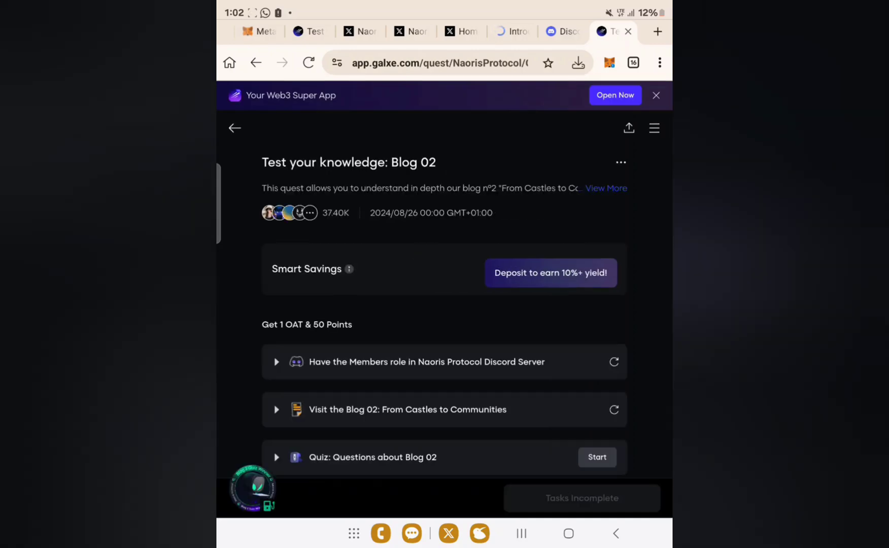
scroll(444, 313, down, 3)
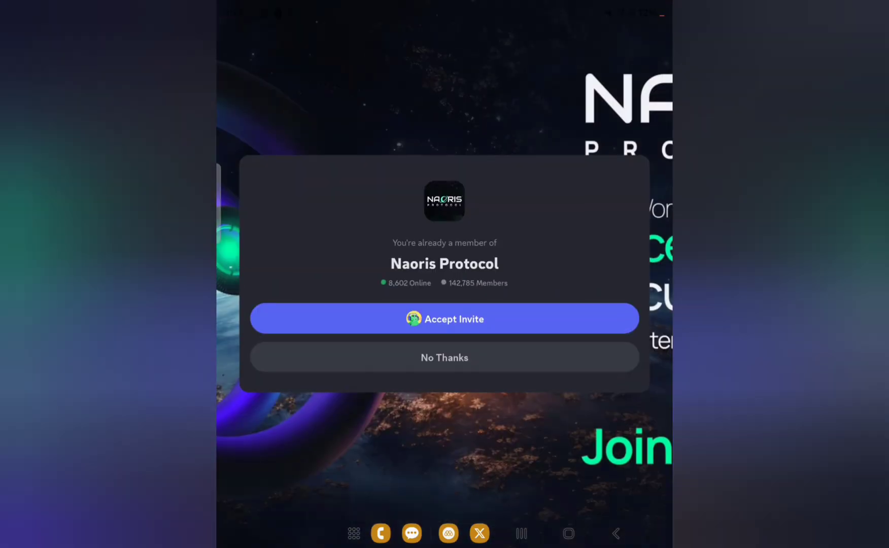
- Join the Naoris Protocol server from the invite, visit #general, then leave Discord
click(444, 318)
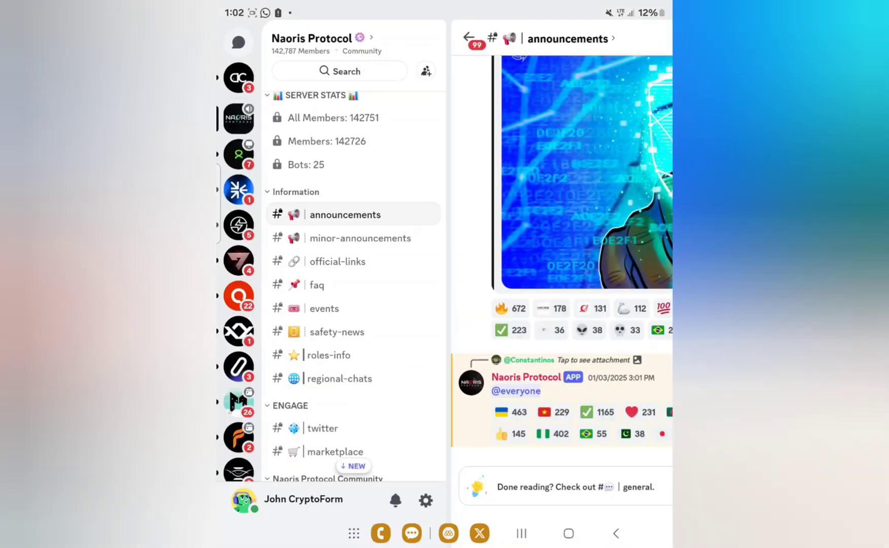
drag(591, 208, 278, 208)
scroll(445, 277, up, 10)
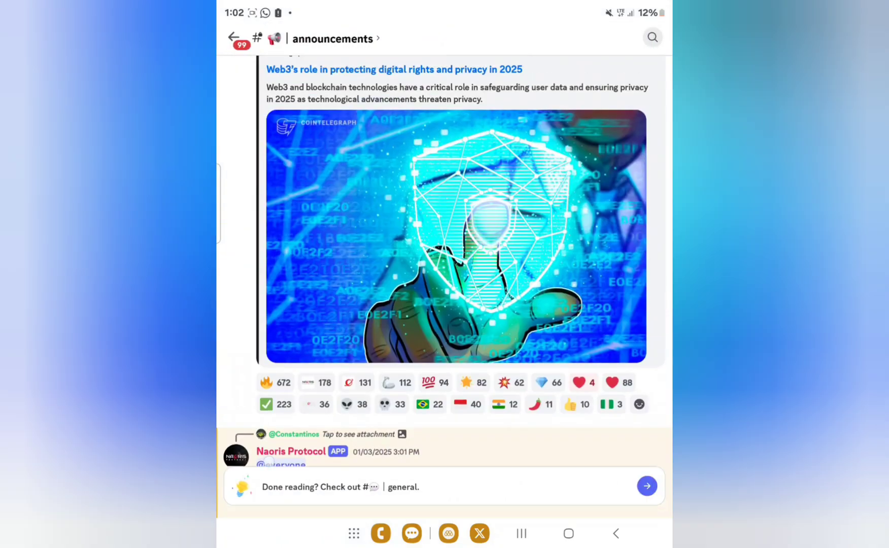
scroll(444, 261, down, 5)
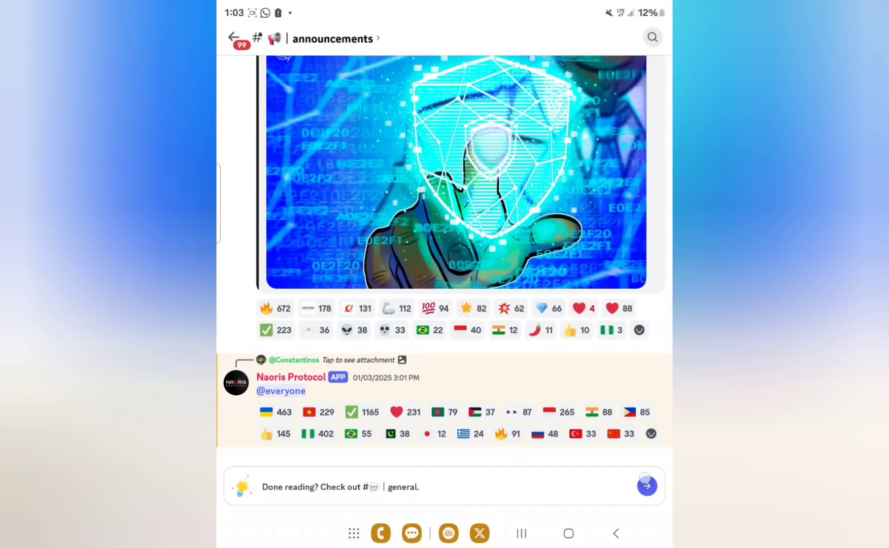
click(647, 485)
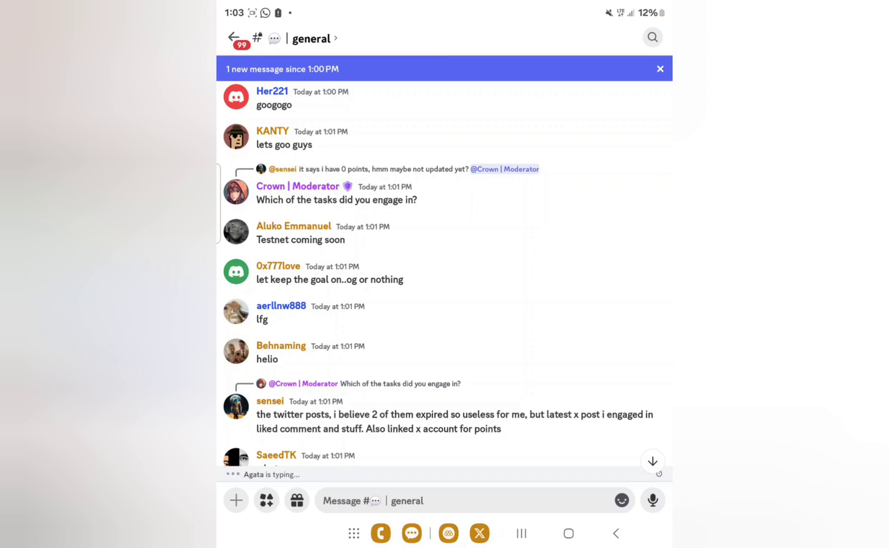
click(616, 533)
- Back on the Galxe quest, refresh the Discord Members role task until it's verified
click(616, 533)
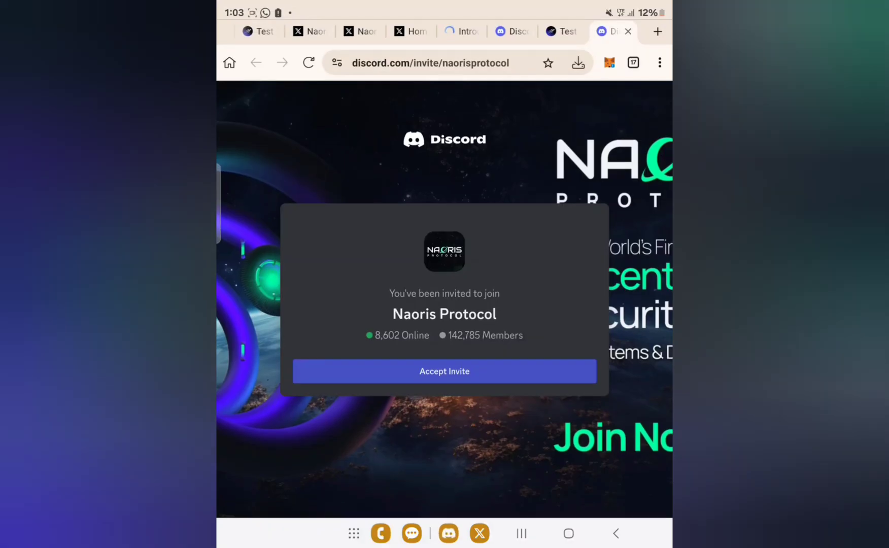
click(561, 32)
click(615, 257)
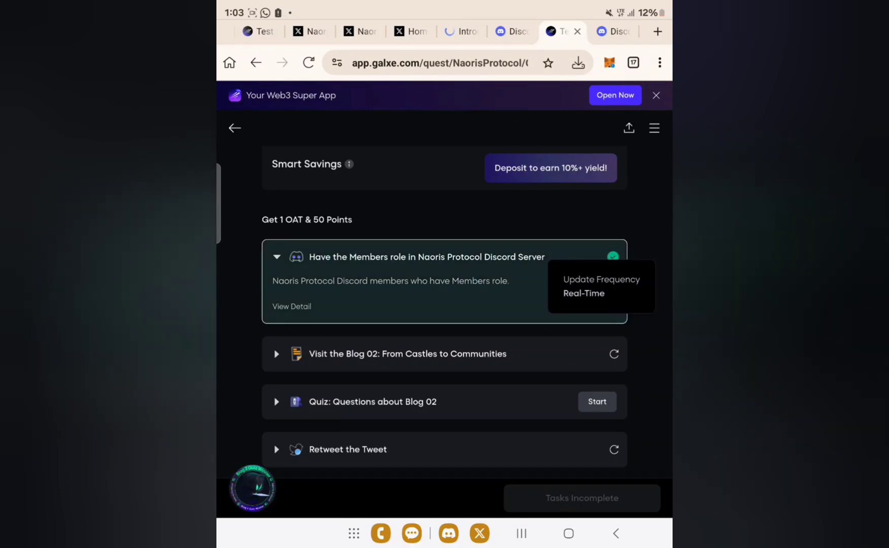
- Read the From Castles to Communities blog article, then refresh the Blog 02 visit task
click(328, 352)
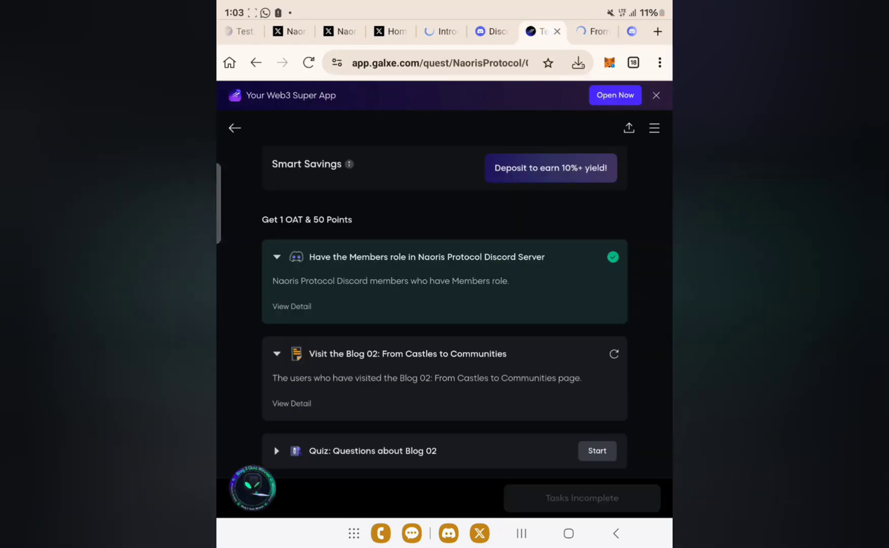
scroll(445, 313, down, 1)
click(594, 31)
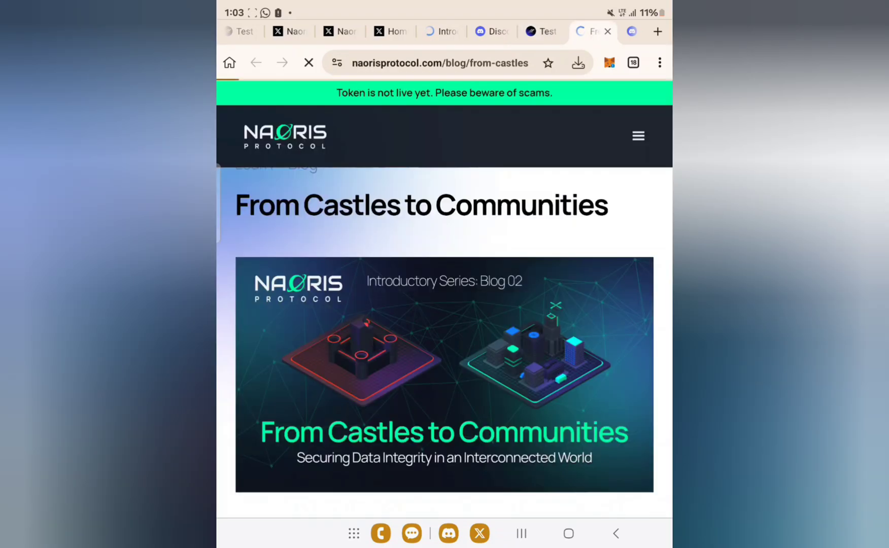
scroll(445, 313, down, 15)
scroll(445, 313, down, 15)
scroll(276, 431, up, 10)
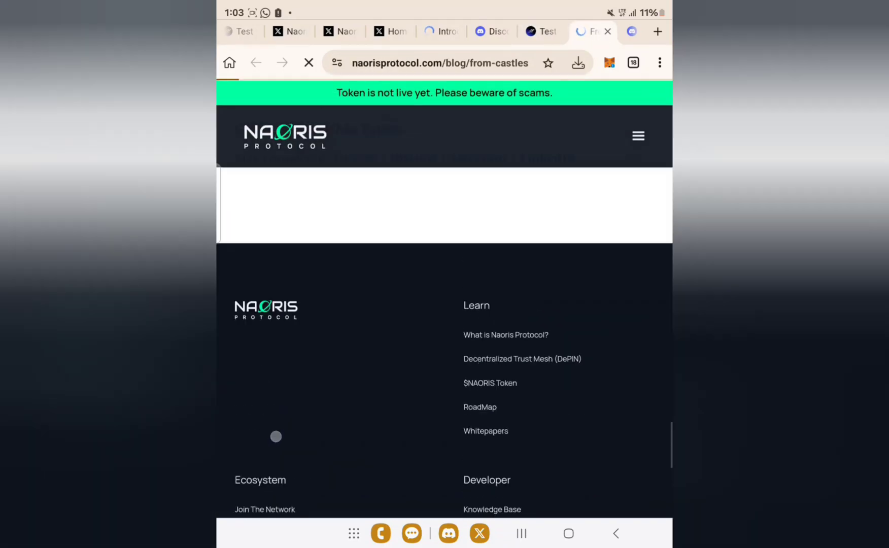
scroll(276, 431, up, 10)
scroll(277, 431, up, 5)
scroll(276, 432, up, 5)
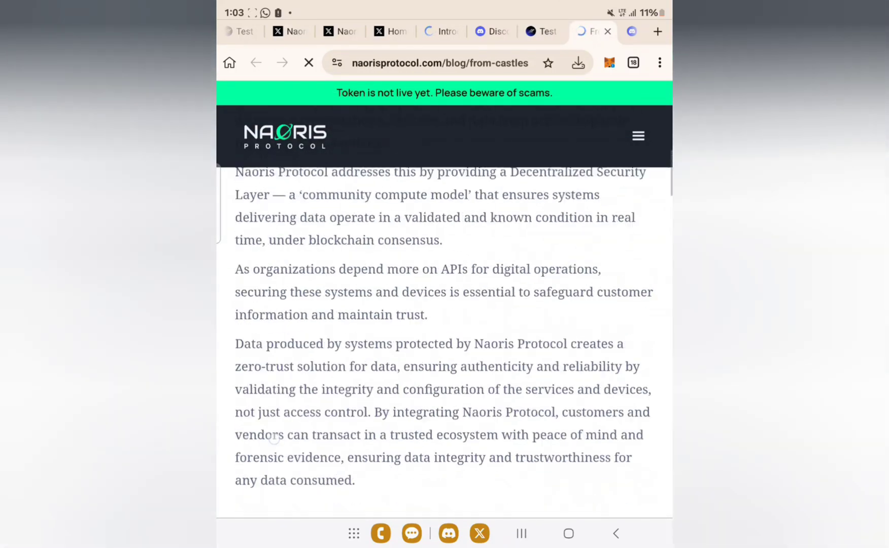
scroll(277, 431, up, 10)
scroll(276, 432, down, 5)
scroll(288, 423, down, 5)
scroll(288, 423, up, 10)
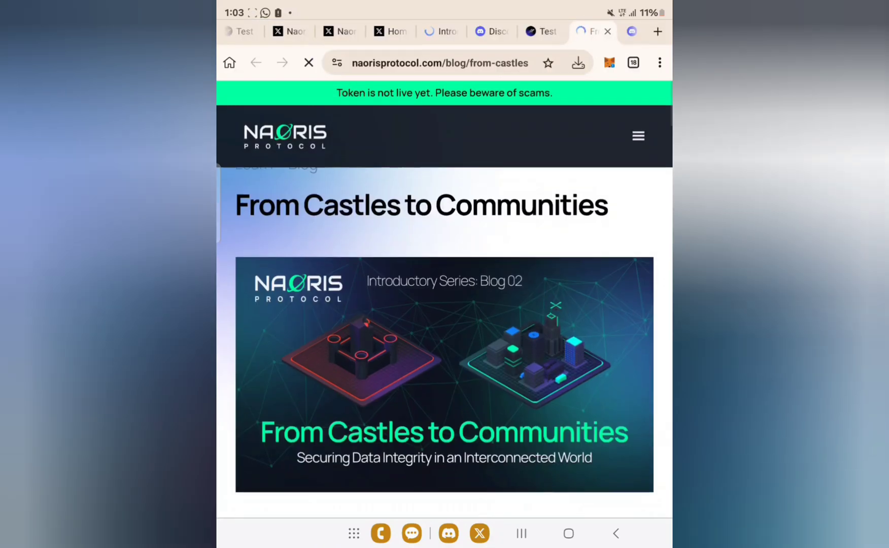
click(539, 32)
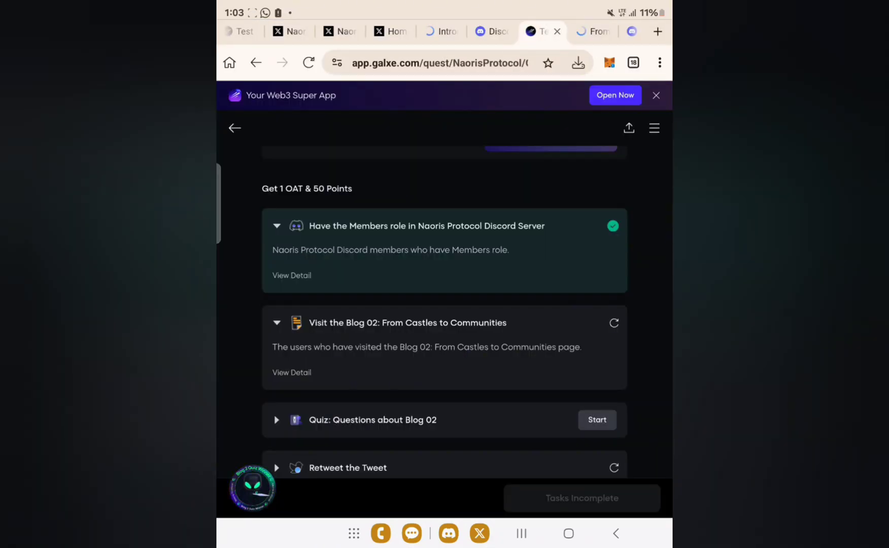
click(614, 323)
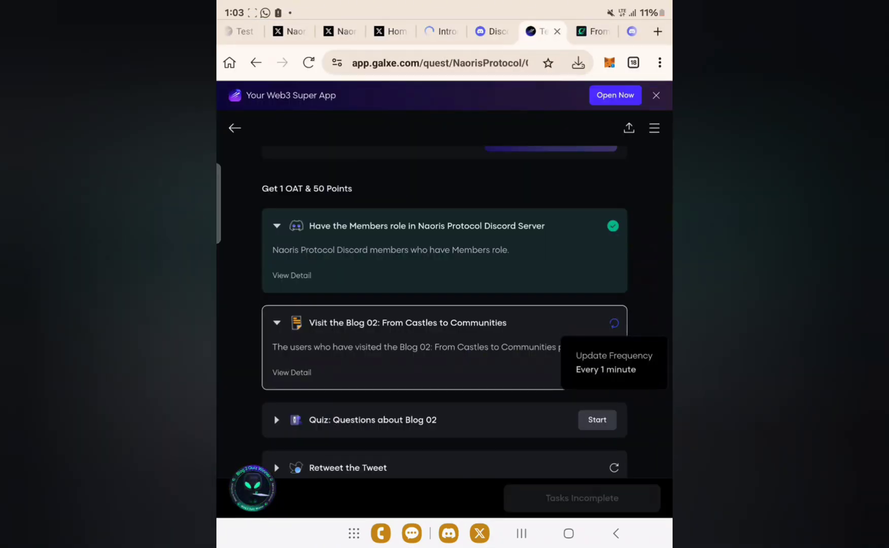
scroll(445, 312, down, 2)
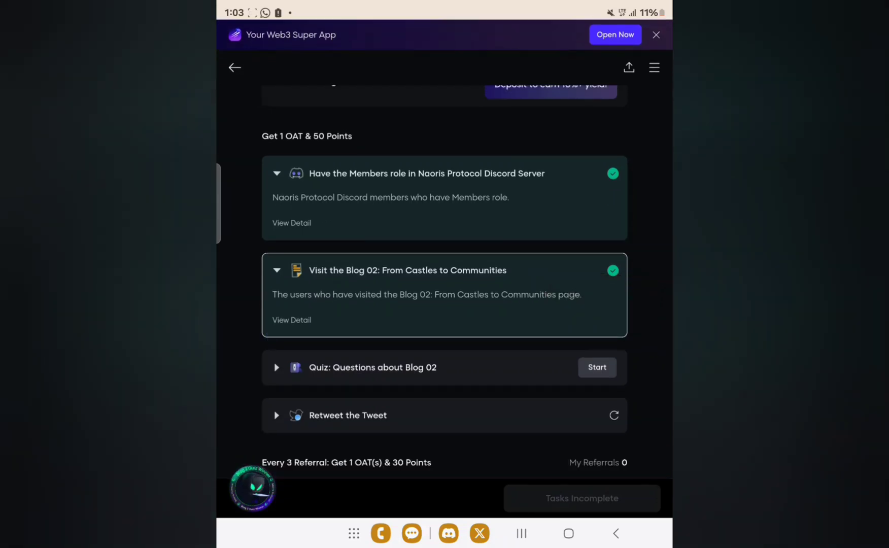
- Complete the Blog 02 quiz ending with Validator Nodes, then repost and like the Naoris tweet
click(597, 367)
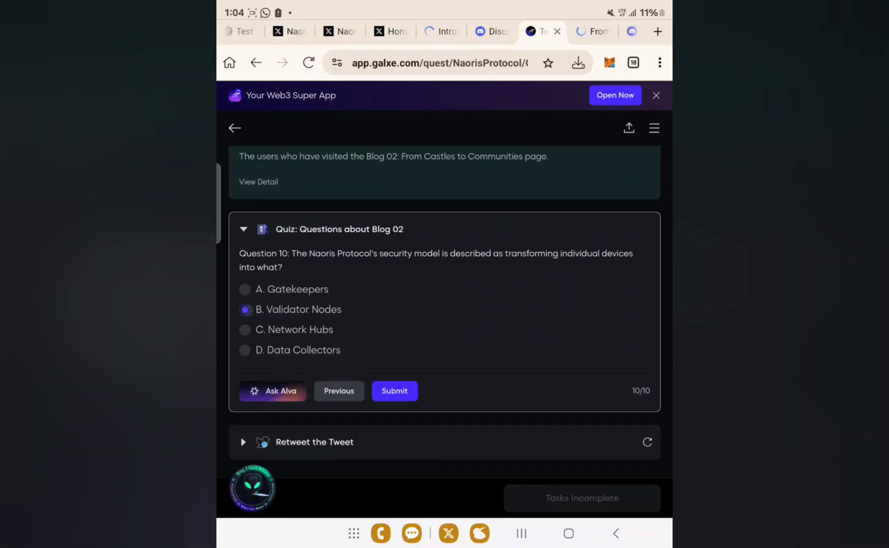
click(389, 391)
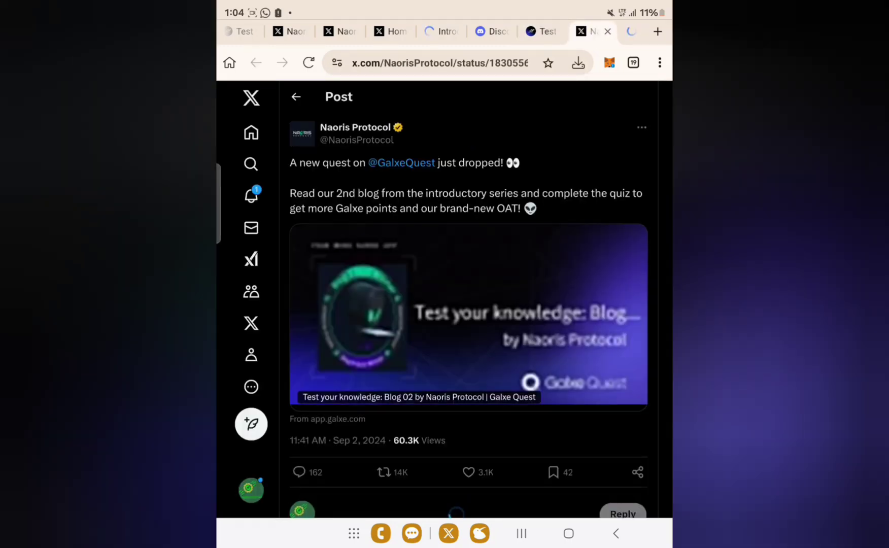
scroll(469, 277, down, 2)
click(383, 411)
click(343, 409)
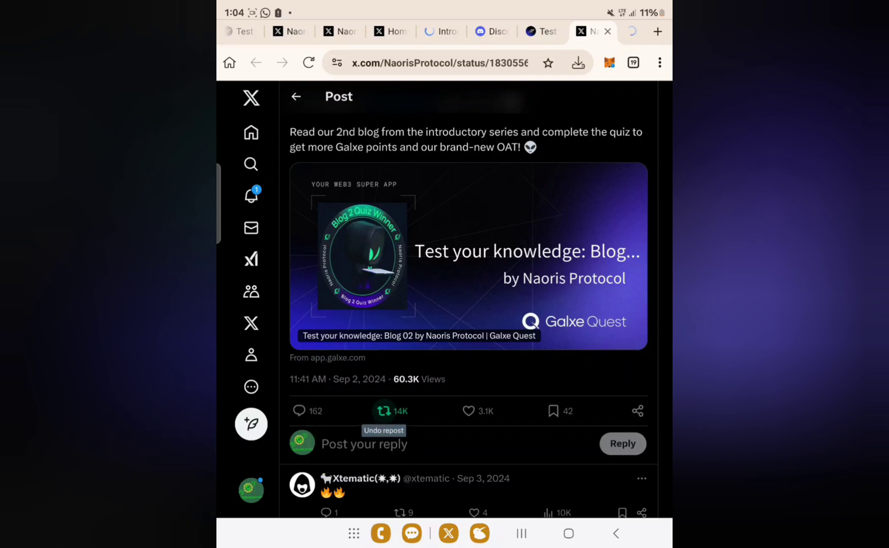
click(468, 411)
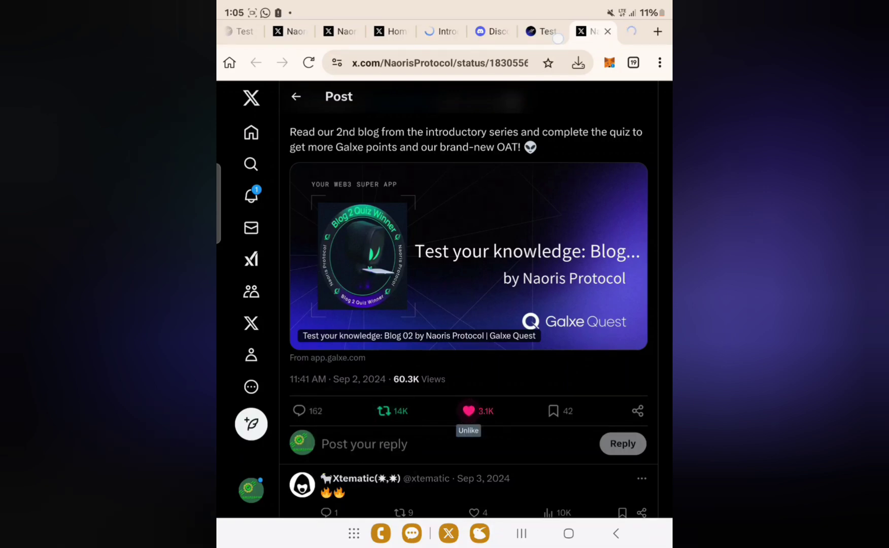
click(544, 31)
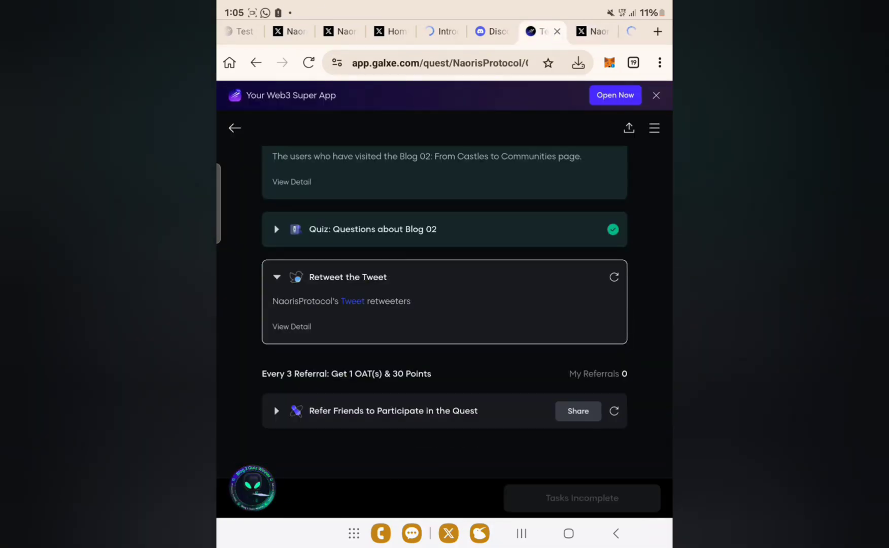
- Refresh the Retweet task and bring up the 1 OAT & 50 Points reward claim
click(614, 277)
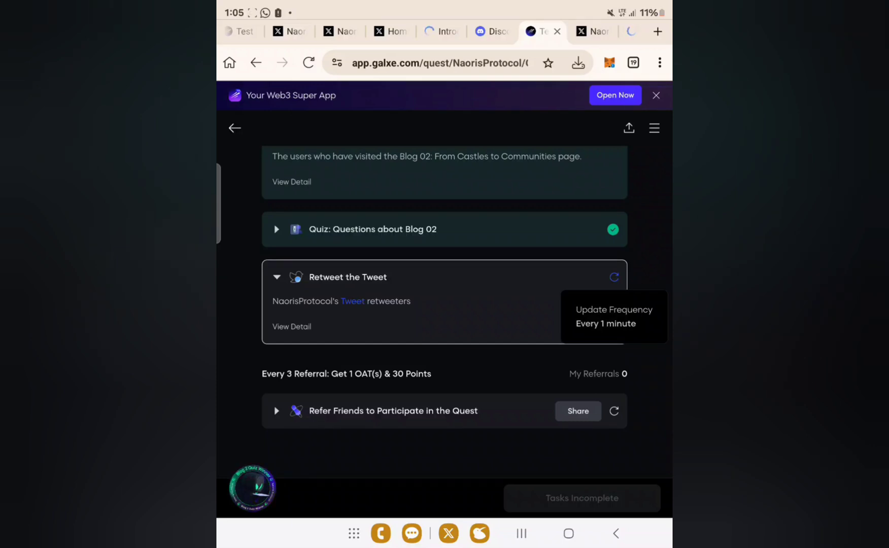
scroll(280, 394, down, 2)
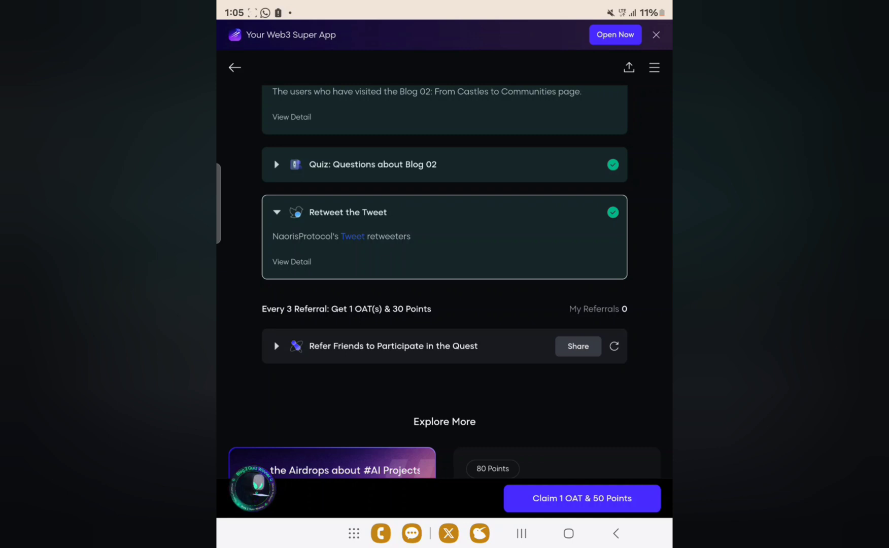
click(617, 496)
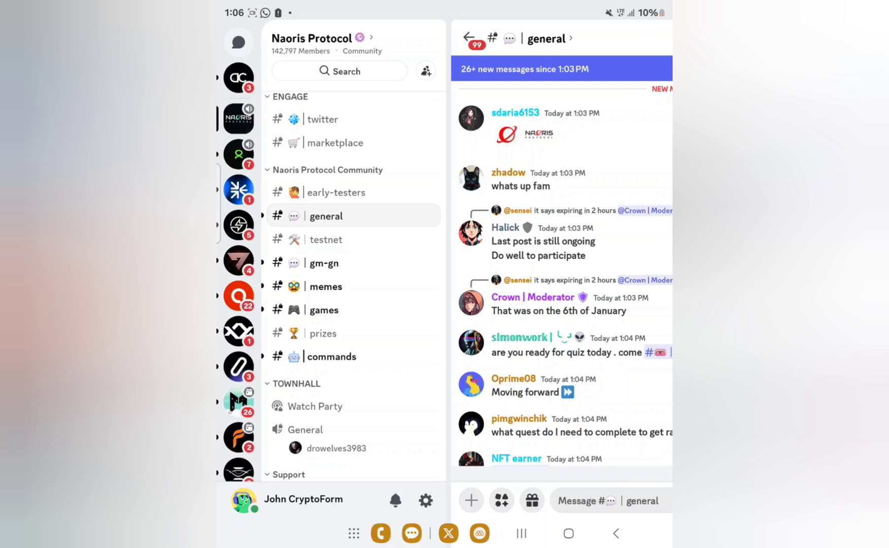
- Open #early-testers and its testnet sign-up form, then dismiss the keyboard
click(336, 192)
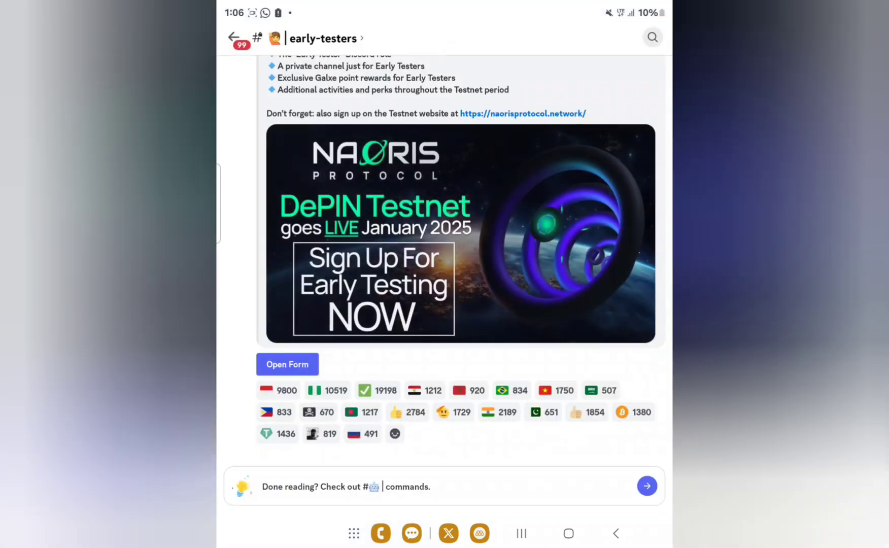
click(288, 365)
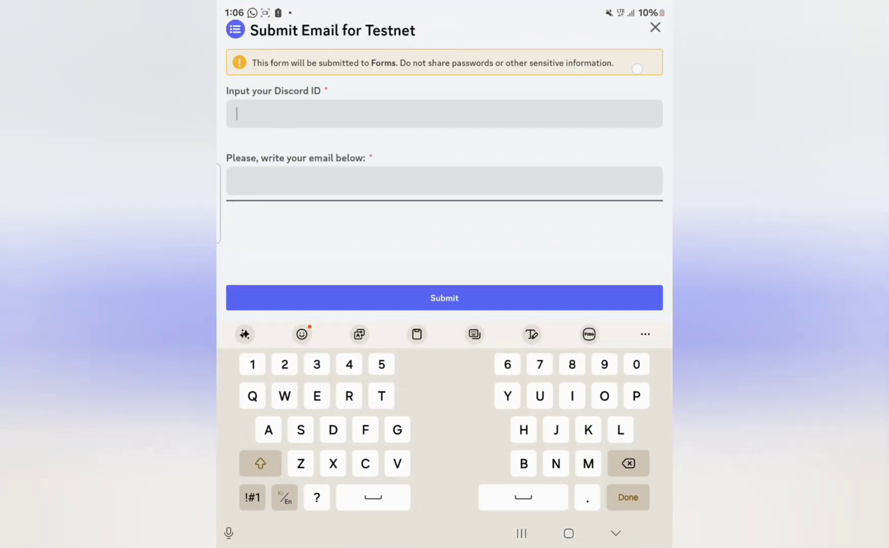
key(Escape)
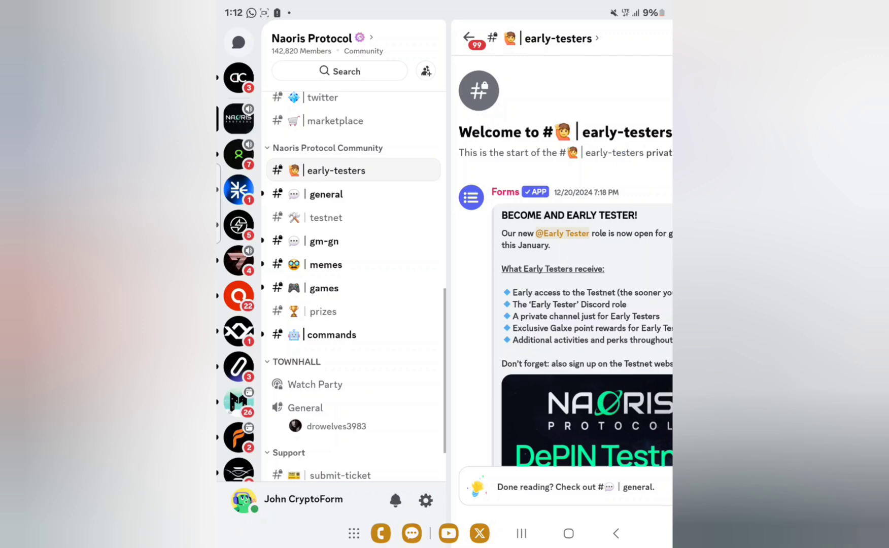
click(426, 501)
click(616, 533)
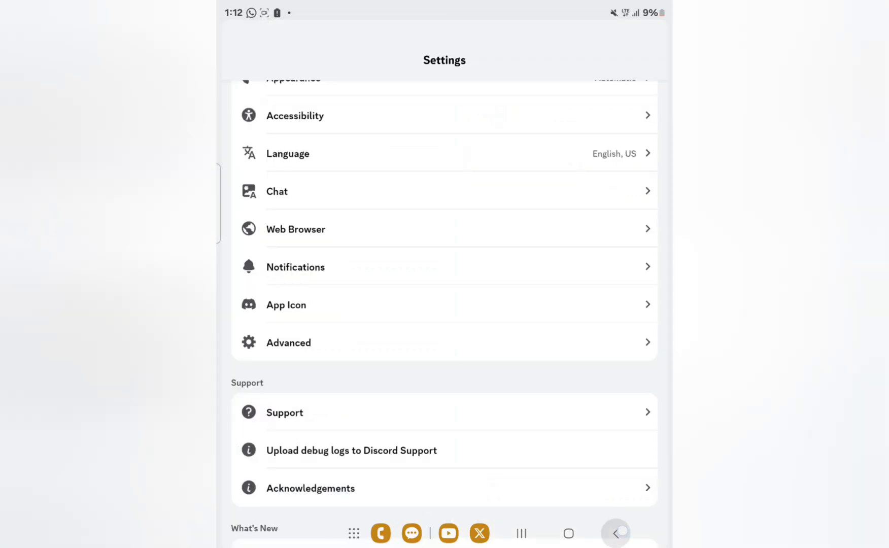
click(426, 501)
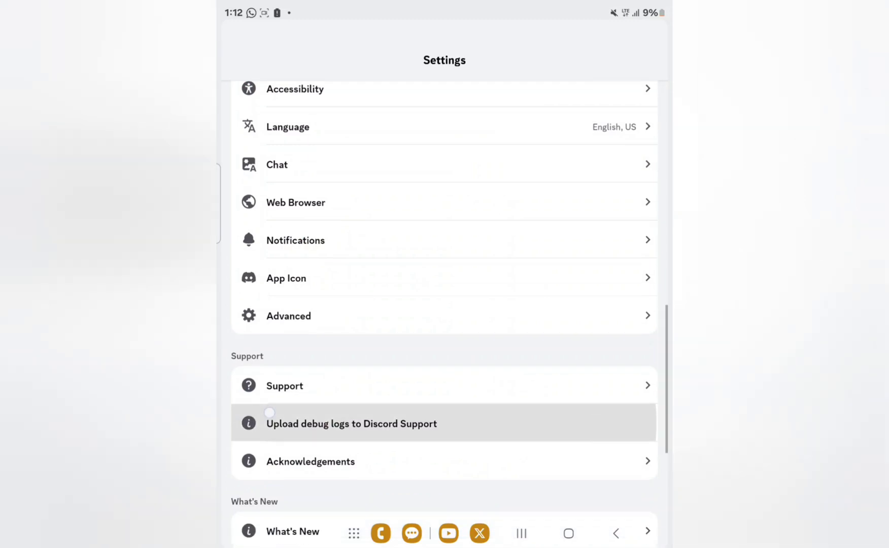
scroll(270, 412, down, 2)
mouse_move(344, 278)
mouse_down()
mouse_move(231, 274)
mouse_move(351, 281)
mouse_up()
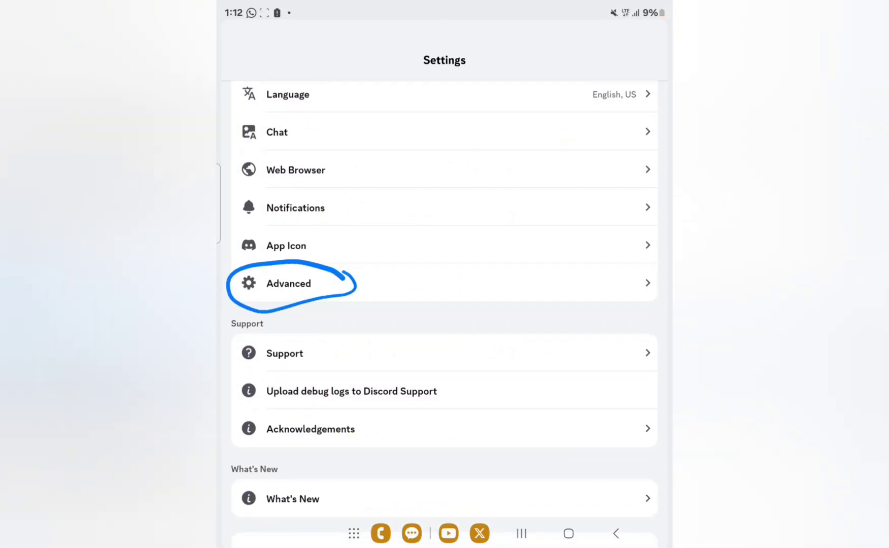
click(279, 284)
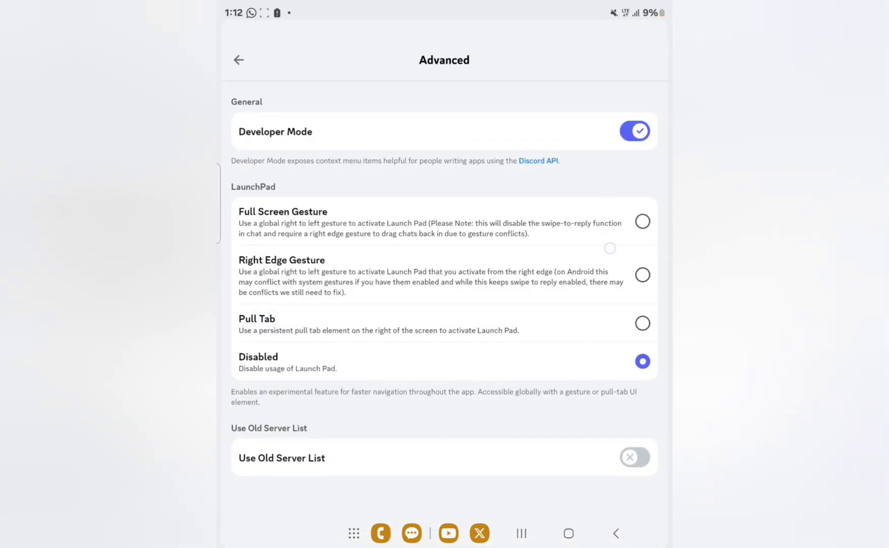
mouse_move(630, 88)
mouse_down()
mouse_move(648, 92)
mouse_move(635, 84)
mouse_up()
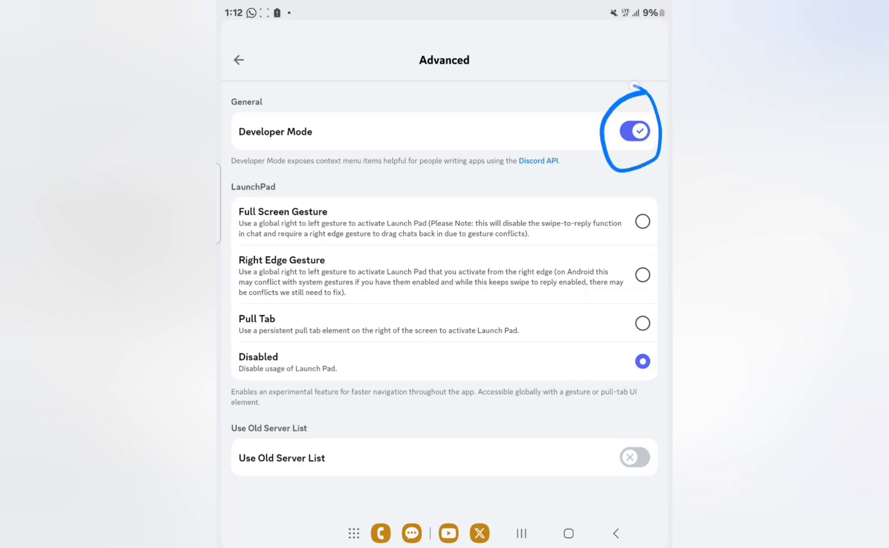
key(Escape)
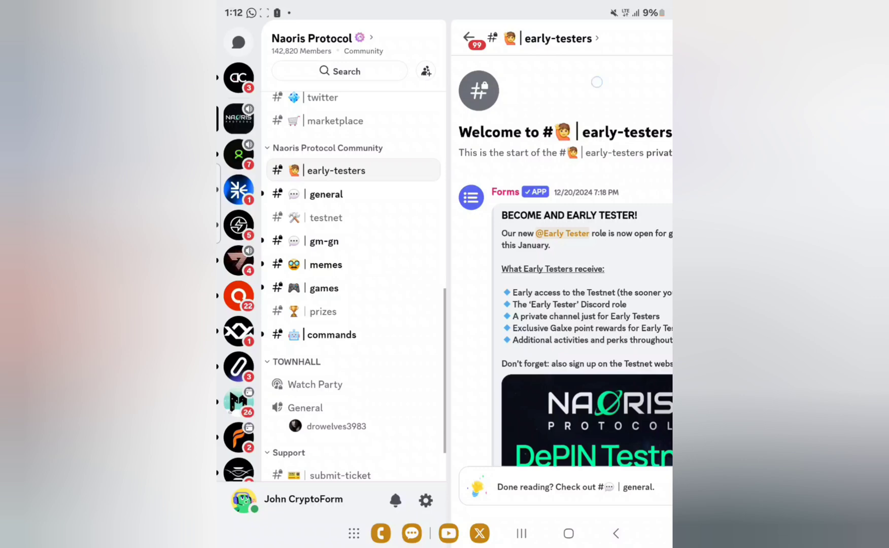
- Search the early-testers channel members for your own username
click(597, 82)
click(323, 38)
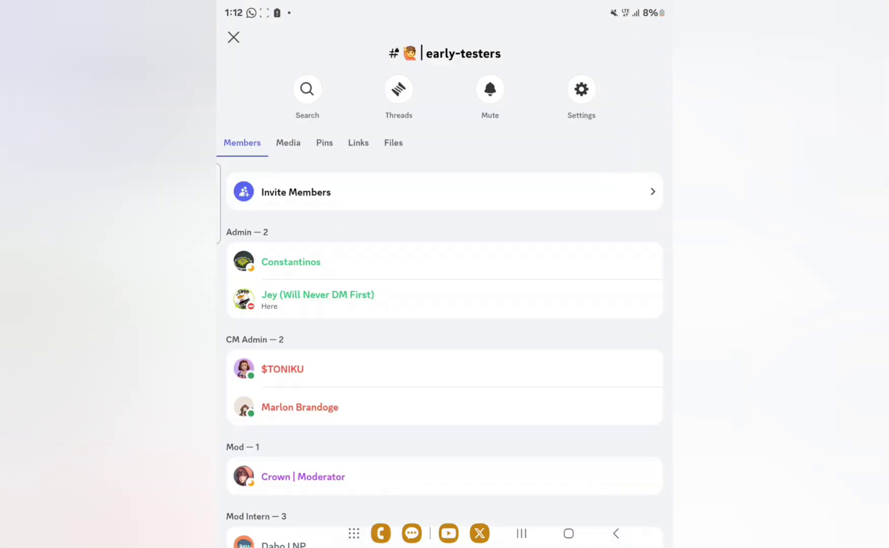
click(307, 88)
text(in: 🙋|early-testers i)
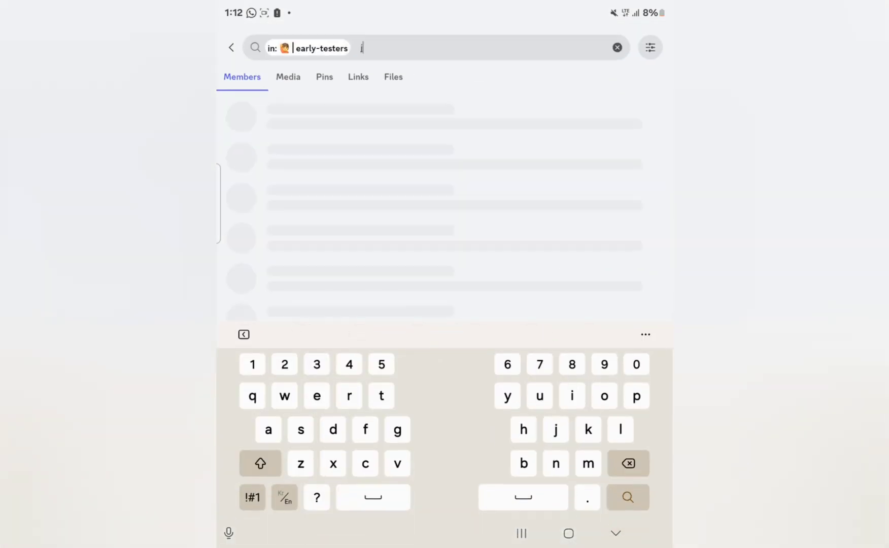
text(john)
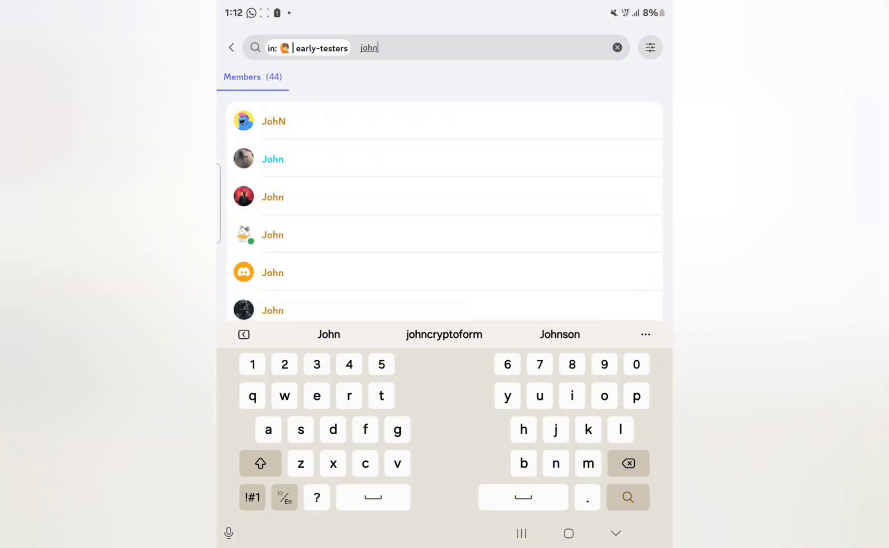
click(444, 334)
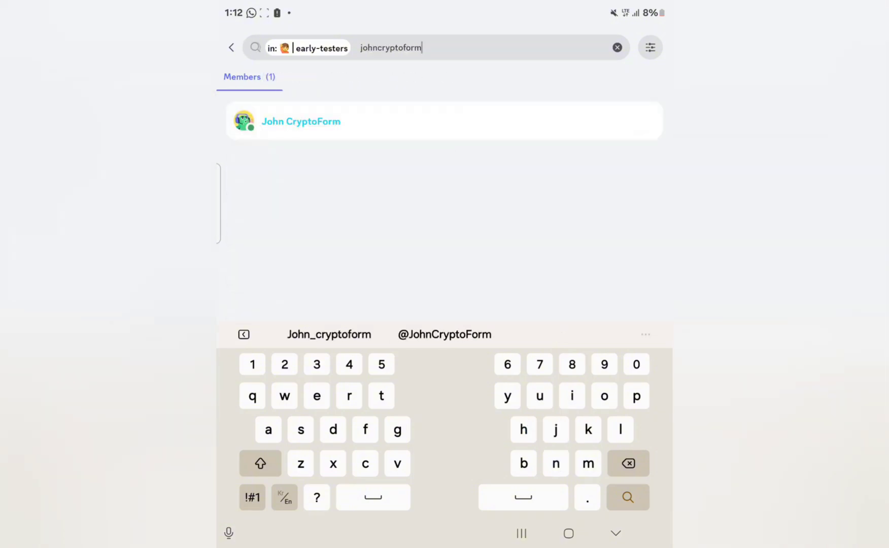
- Copy John CryptoForm's user ID from the profile and close back to the channel
click(299, 121)
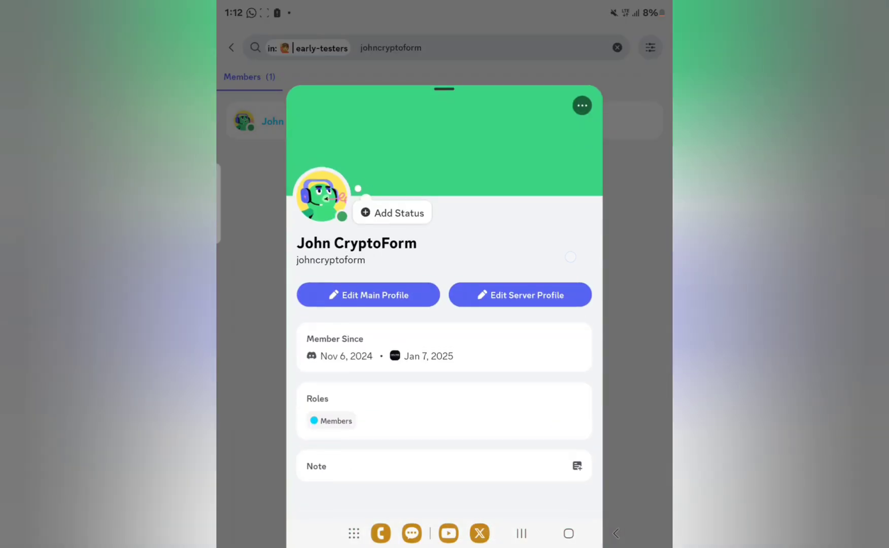
click(582, 105)
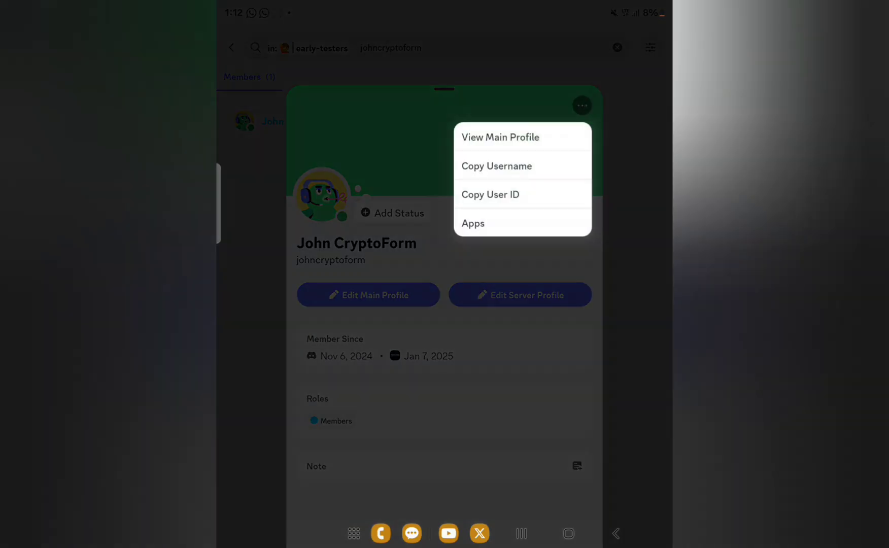
click(556, 194)
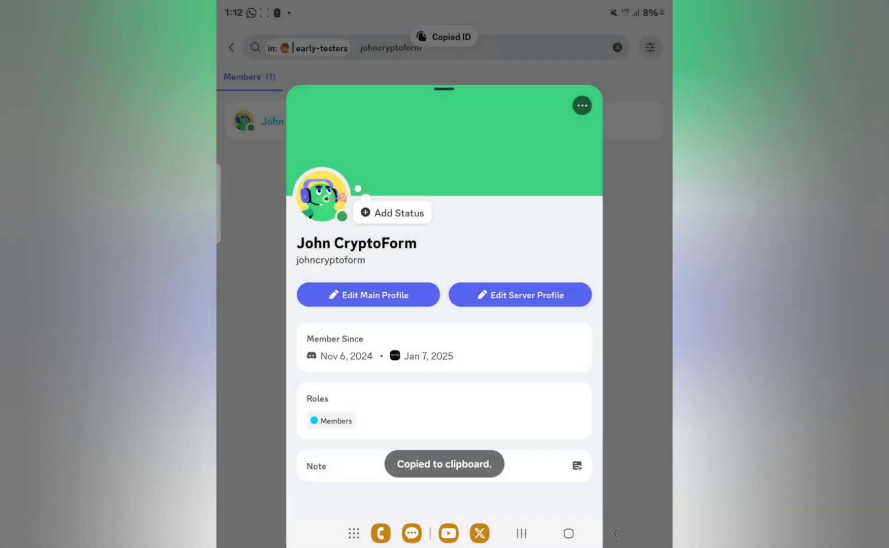
click(646, 369)
click(615, 533)
scroll(445, 278, down, 5)
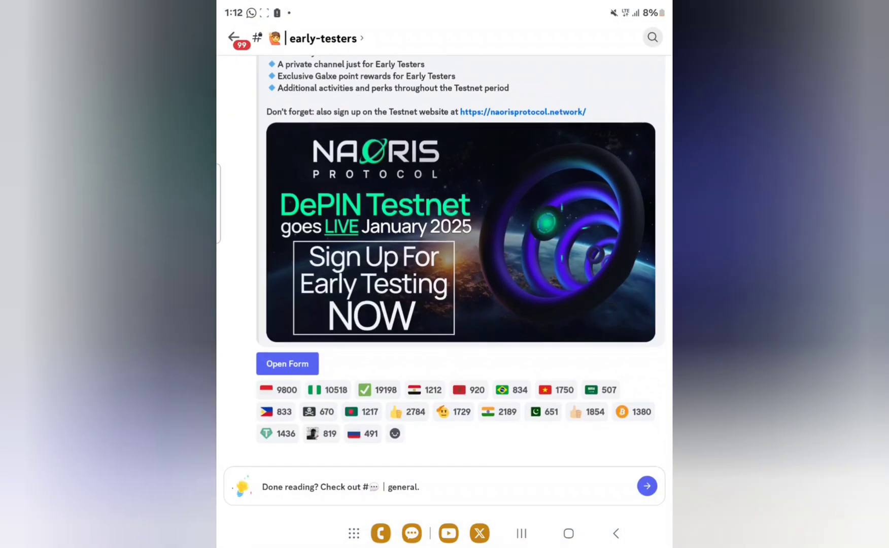
- Fill the Submit Email for Testnet form with the copied Discord ID and suggested email, then submit
click(273, 358)
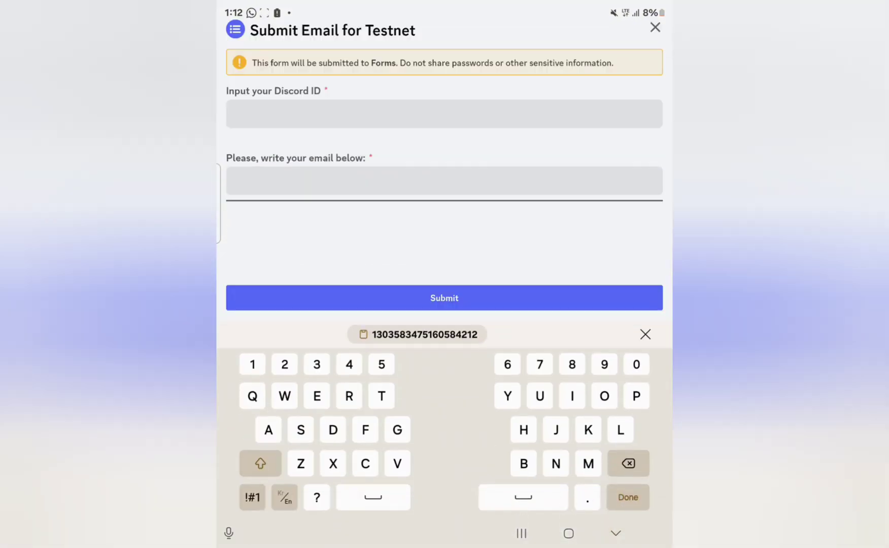
click(381, 334)
click(241, 189)
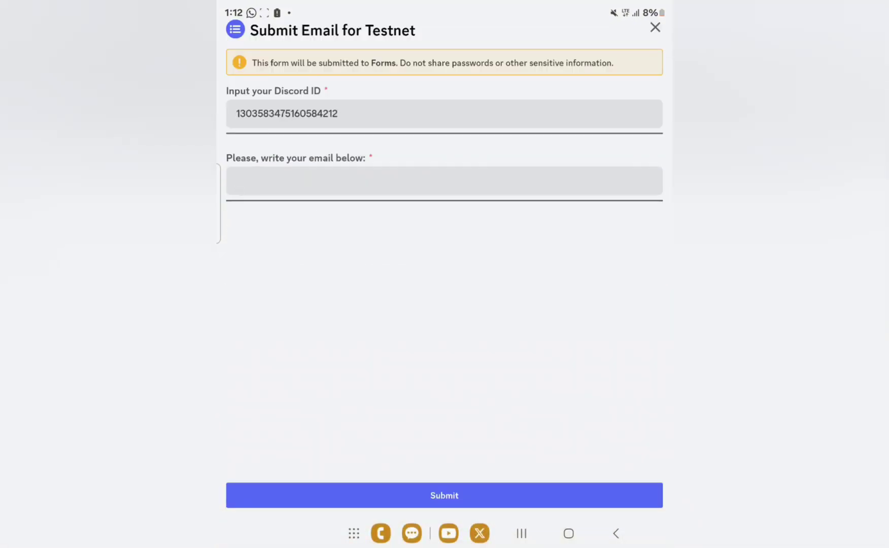
text(Oke)
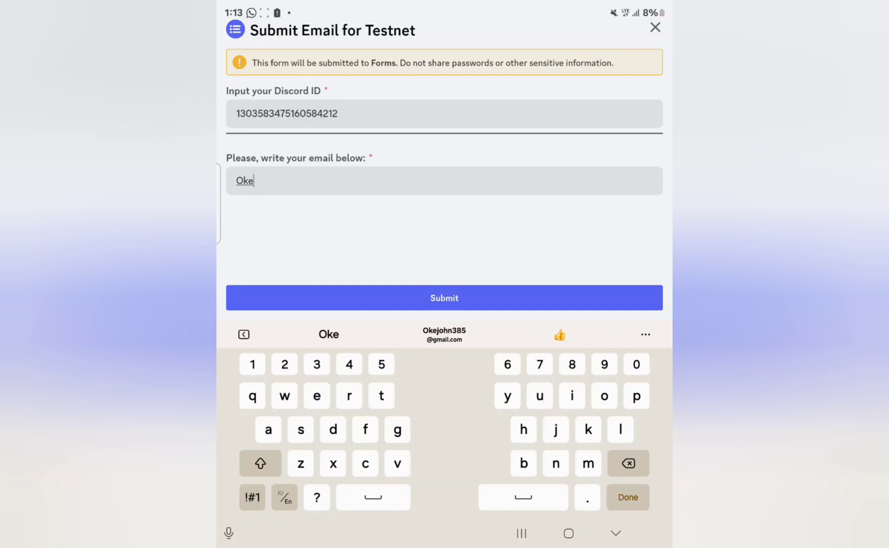
click(444, 335)
click(628, 497)
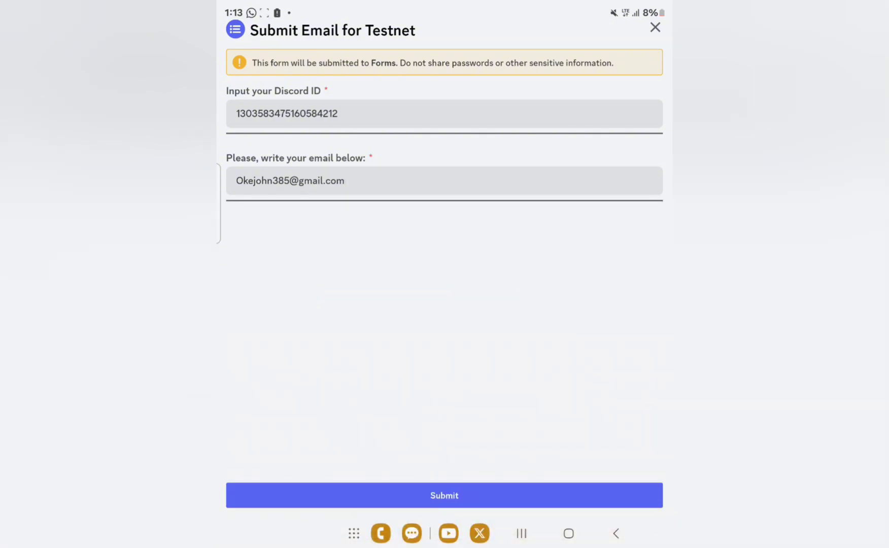
click(445, 494)
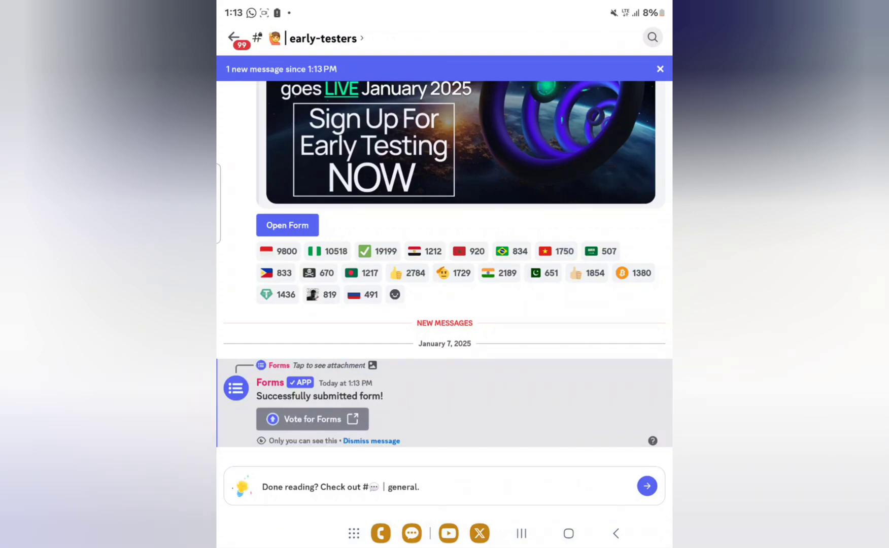
- Send the message 'LFG' in the Naoris Protocol #general channel
click(233, 37)
click(319, 194)
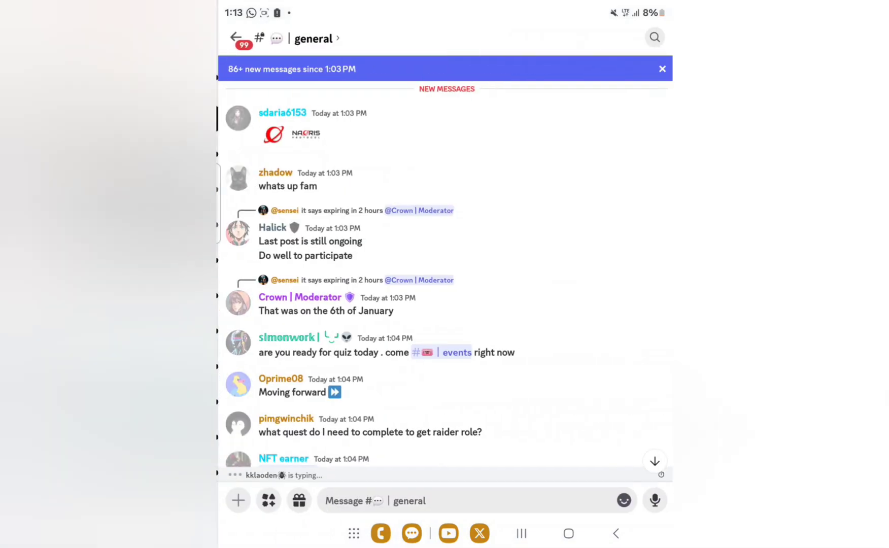
click(407, 500)
text(L)
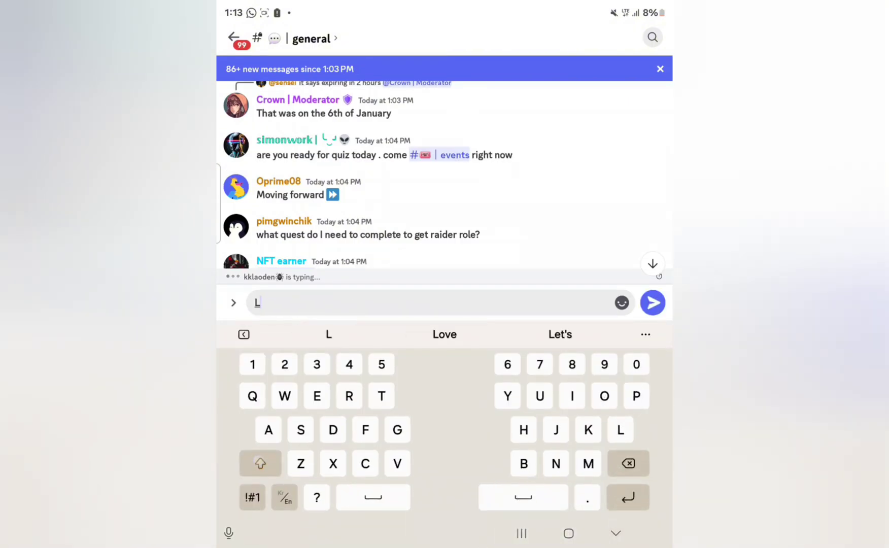
text(FG)
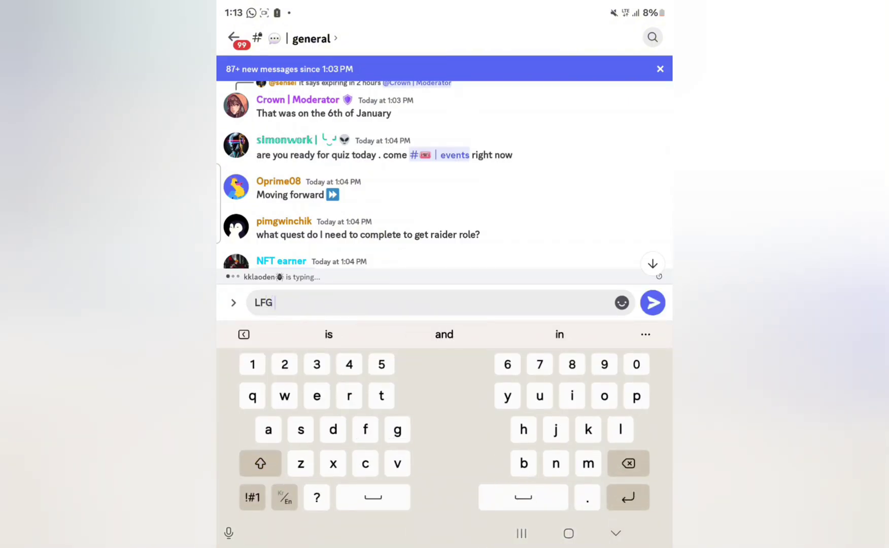
click(652, 303)
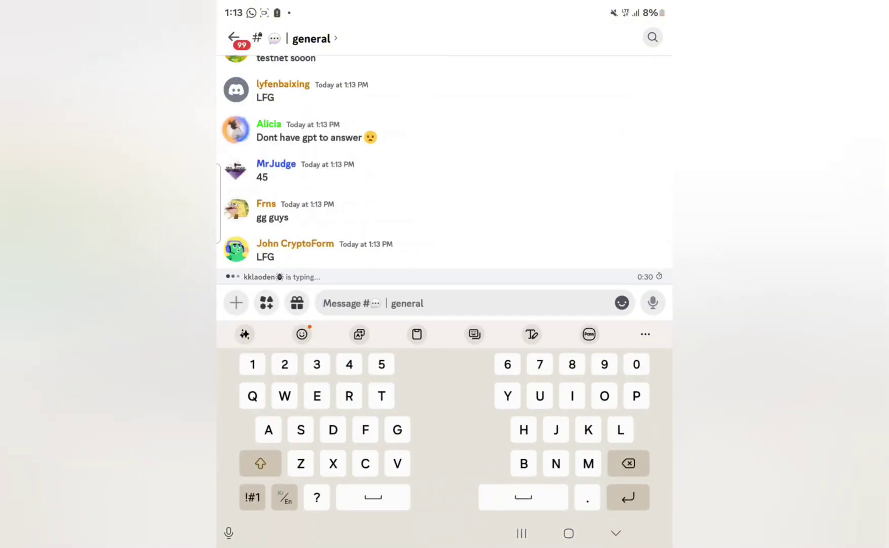